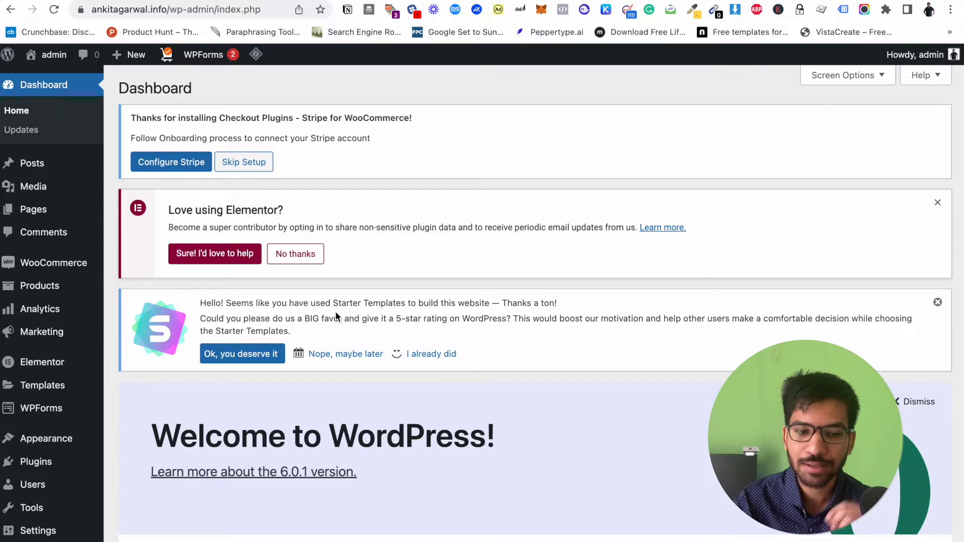
# Search the WordPress plugin directory for "GTM" to add a new plugin.
pyautogui.moveTo(61, 375)
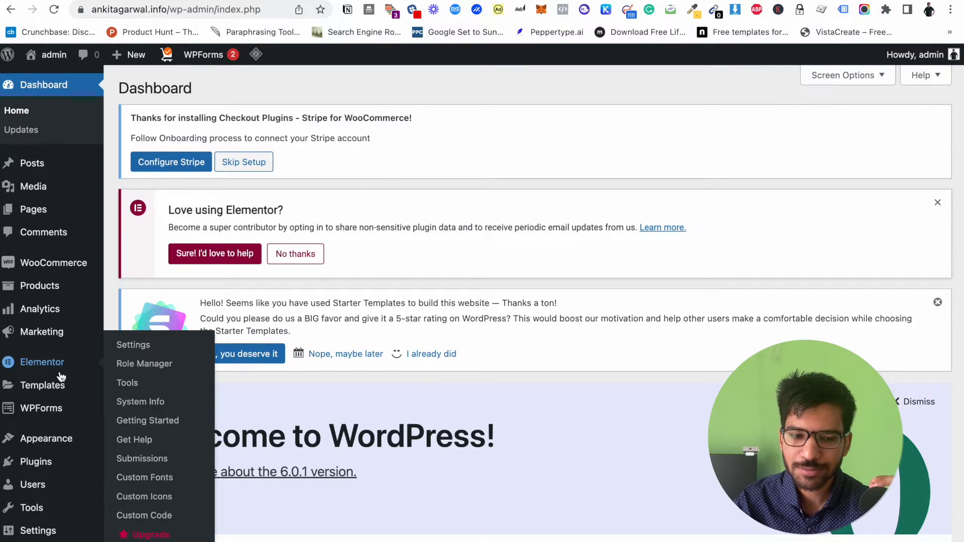
pyautogui.scroll(-1, 45, 459)
pyautogui.moveTo(57, 453)
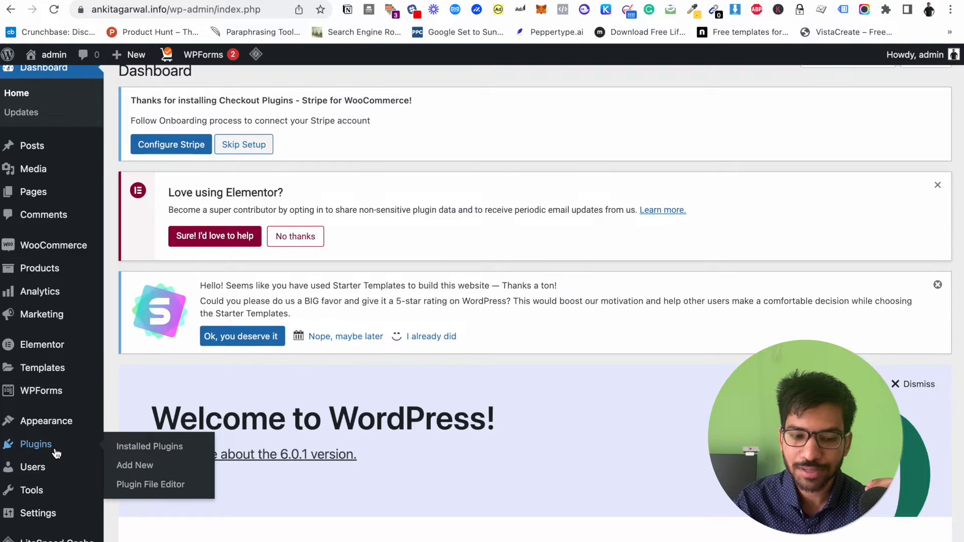
pyautogui.click(131, 464)
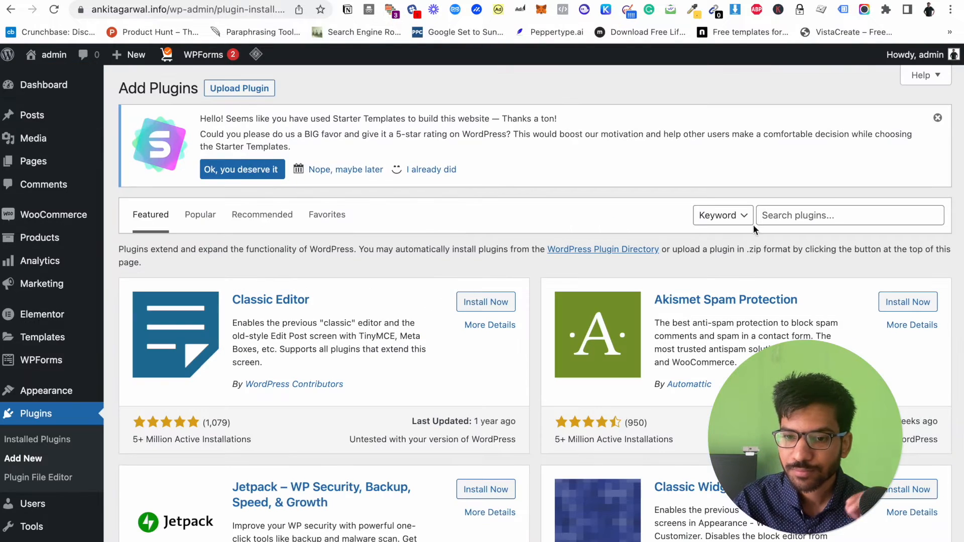
pyautogui.click(777, 217)
pyautogui.write('GTM')
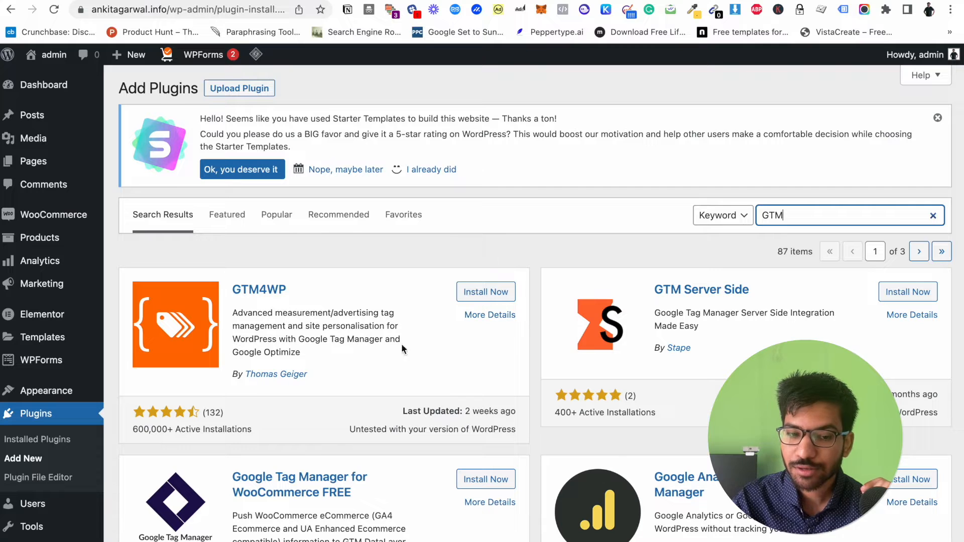
# Install and activate the GTM4WP plugin, and open its Google Tag Manager settings page.
pyautogui.click(487, 293)
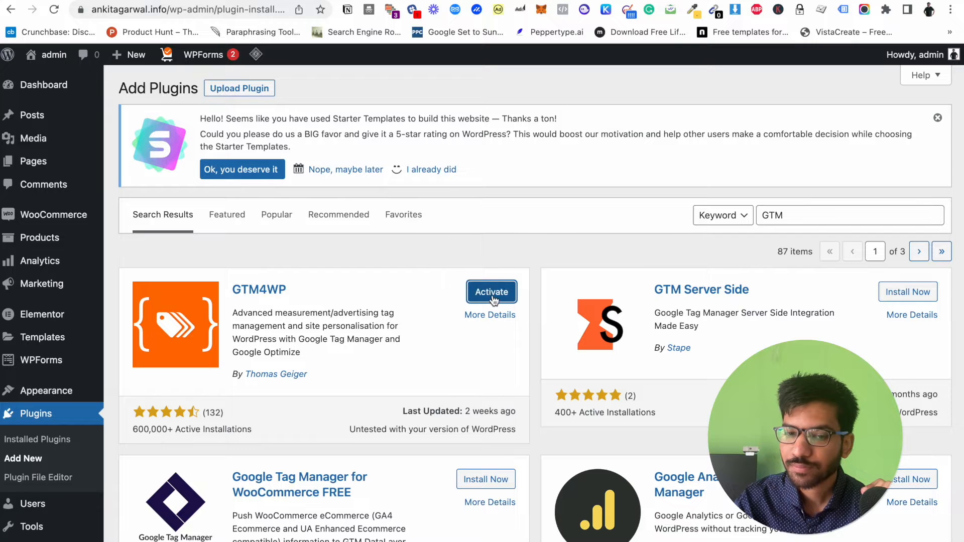
pyautogui.click(492, 292)
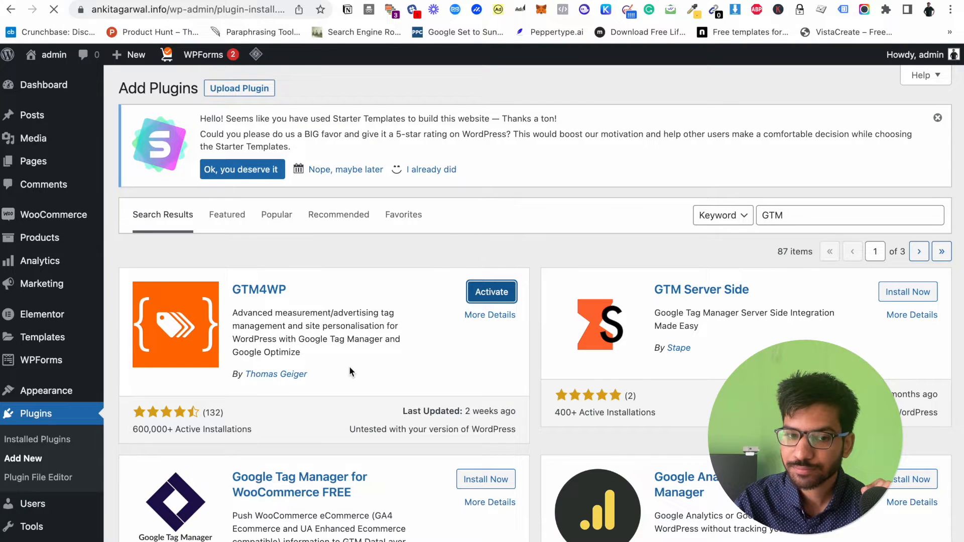
pyautogui.scroll(-2, 350, 372)
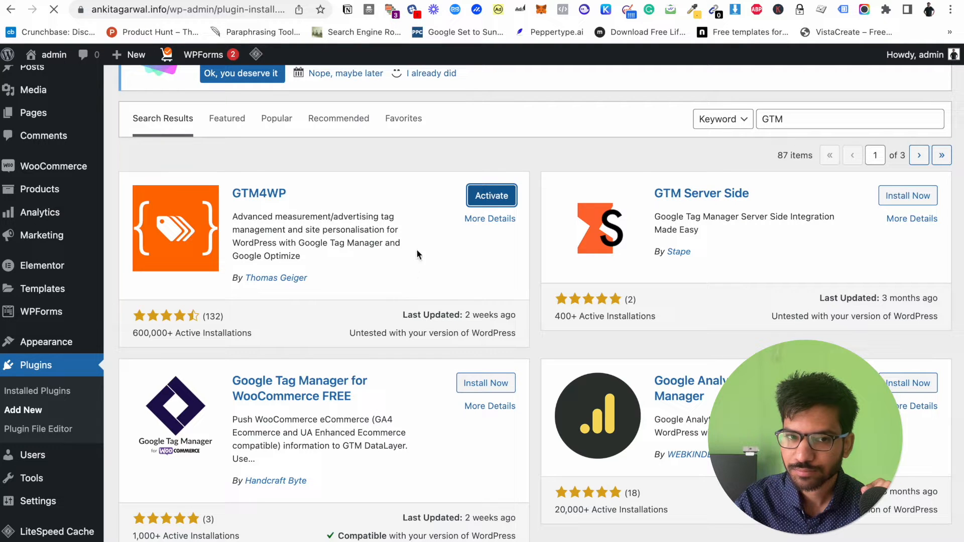
pyautogui.scroll(-10, 328, 289)
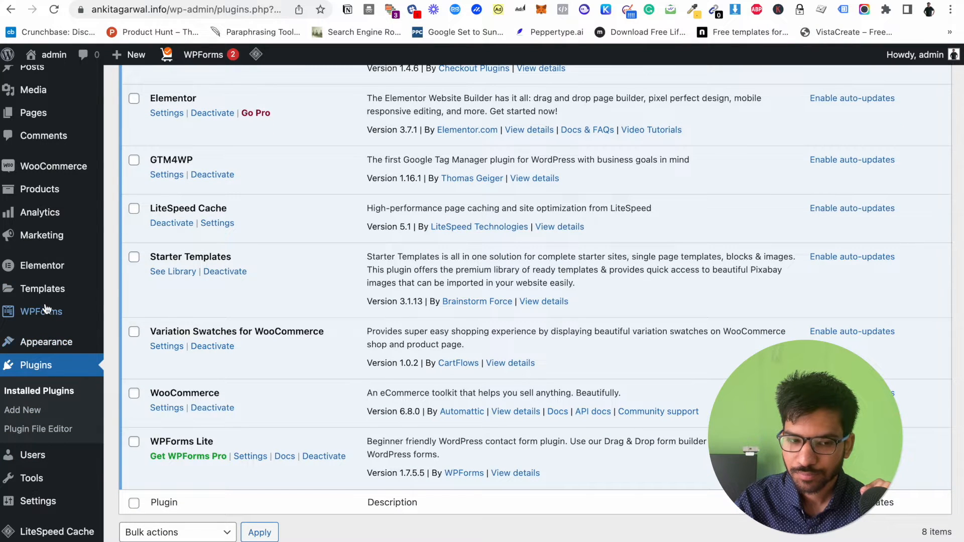
pyautogui.moveTo(39, 502)
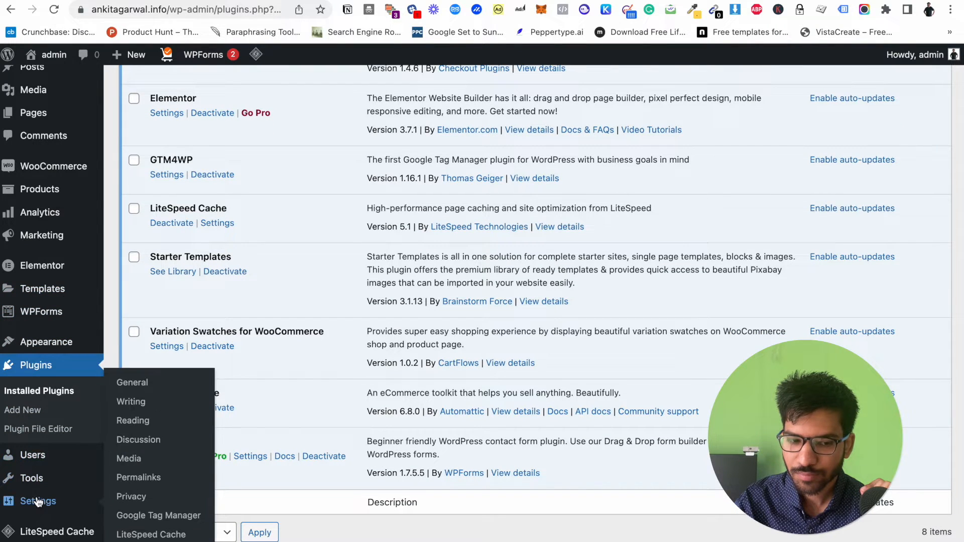
pyautogui.click(152, 517)
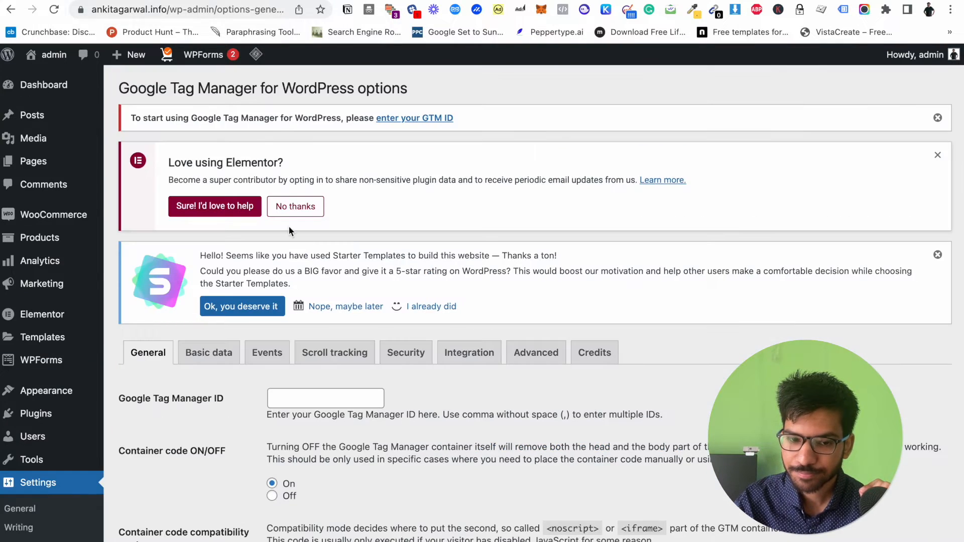
# Switch to Google Tag Manager and copy the container ID GTM-KHKNTDJ from the ankitagarwal.info container's install code.
pyautogui.click(301, 1)
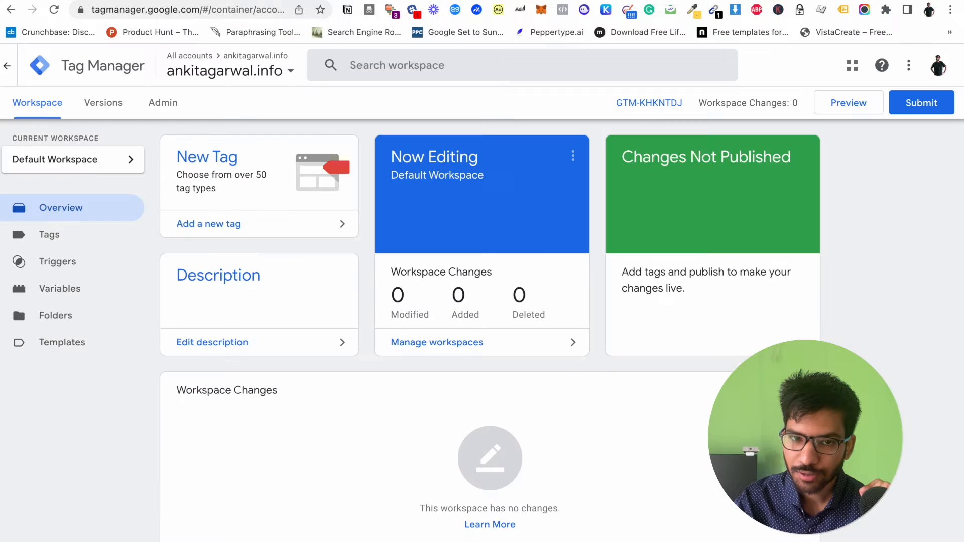
pyautogui.click(651, 103)
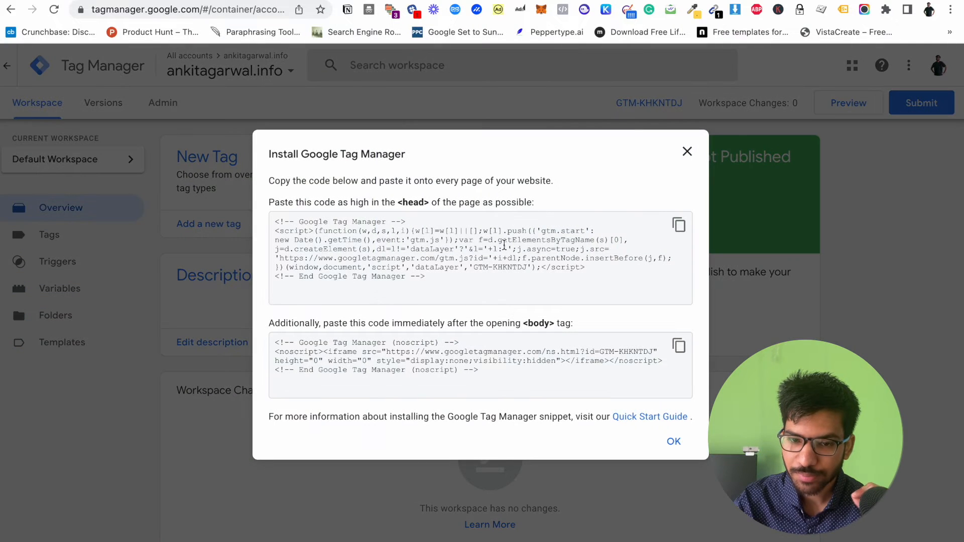
pyautogui.moveTo(475, 267); pyautogui.dragTo(528, 267)
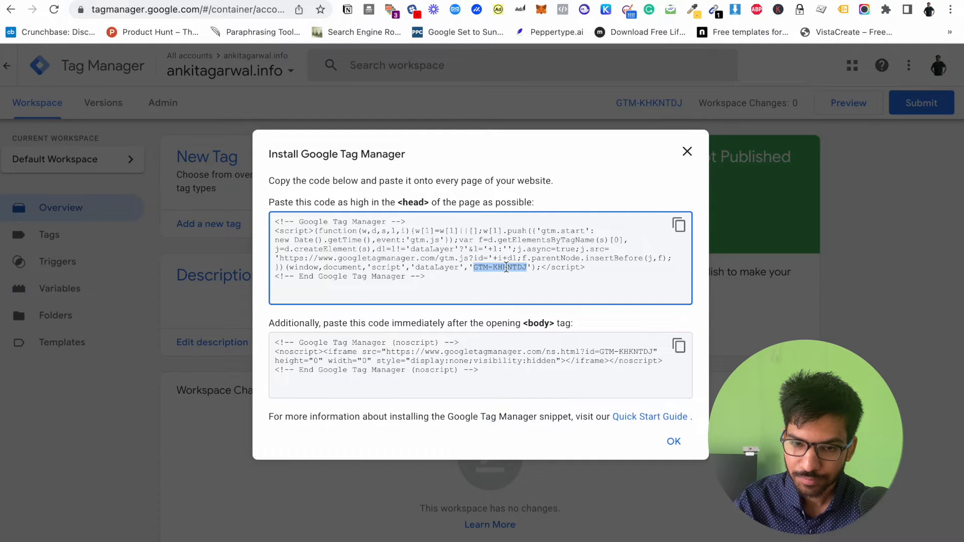
pyautogui.rightClick(505, 267)
pyautogui.click(525, 297)
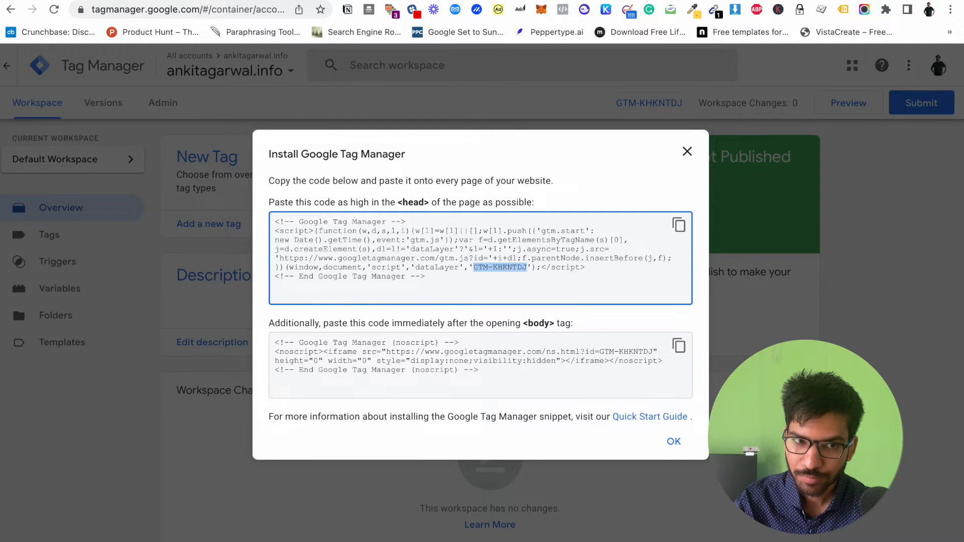
# Back in WordPress, paste GTM-KHKNTDJ as the Google Tag Manager ID and save the plugin's general settings.
pyautogui.click(156, 0)
pyautogui.click(322, 394)
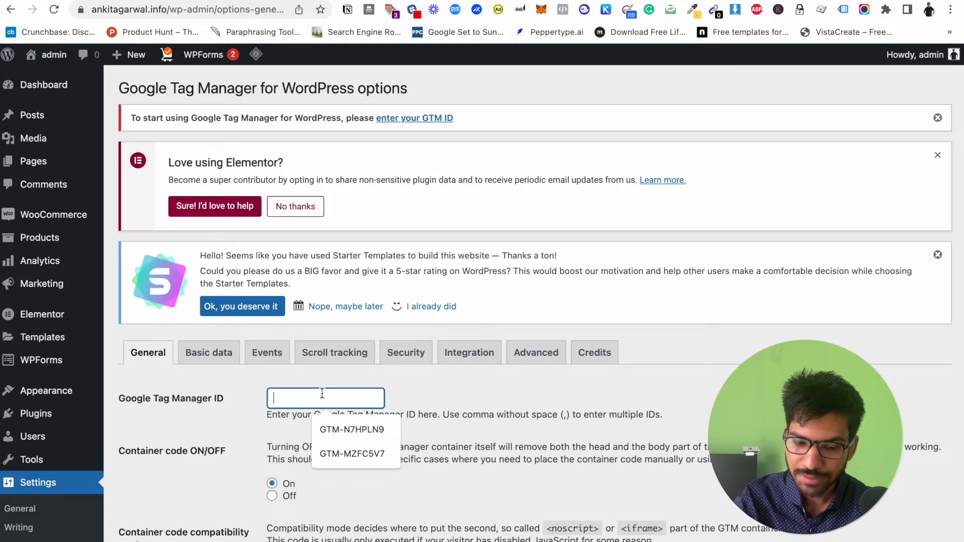
pyautogui.hotkey('ctrl', 'v')
pyautogui.scroll(-4, 307, 442)
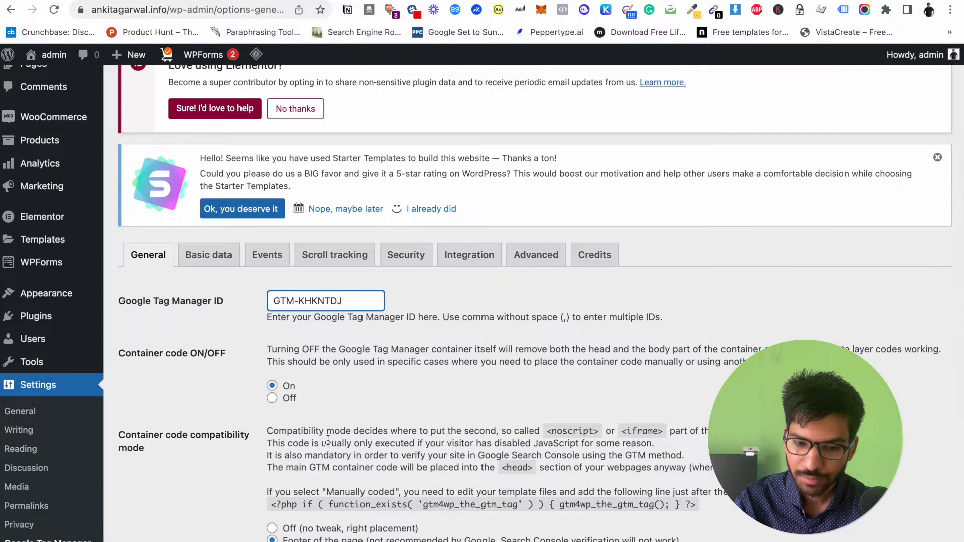
pyautogui.scroll(-3, 307, 443)
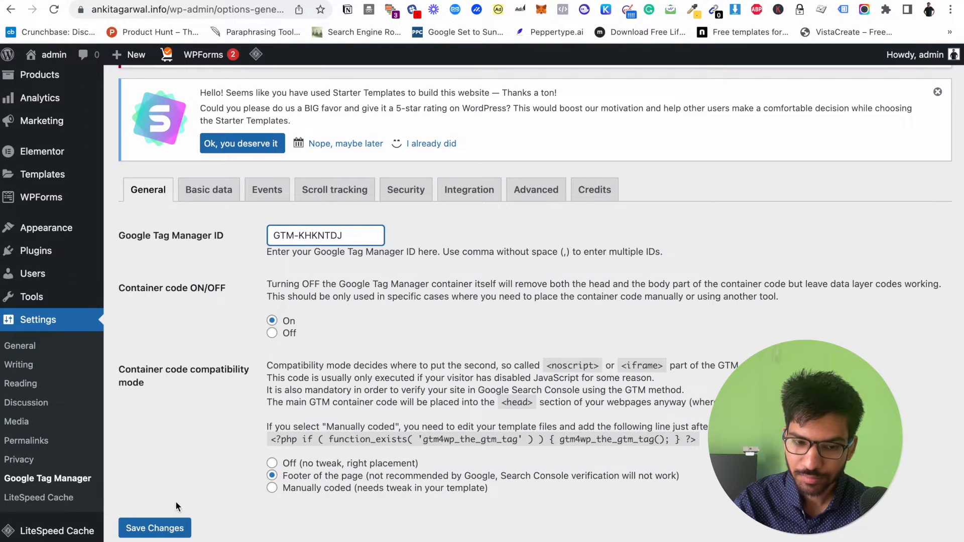
pyautogui.click(155, 527)
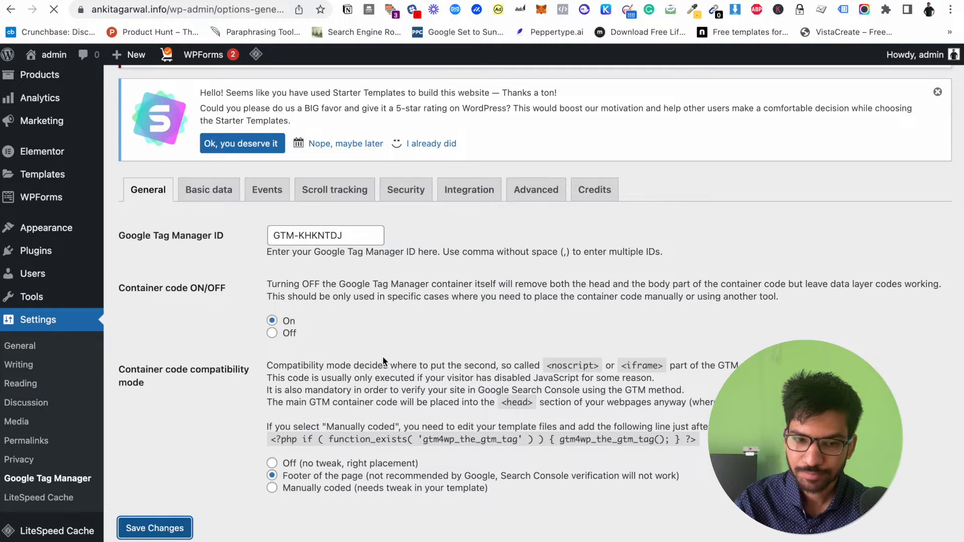
pyautogui.scroll(-5, 383, 357)
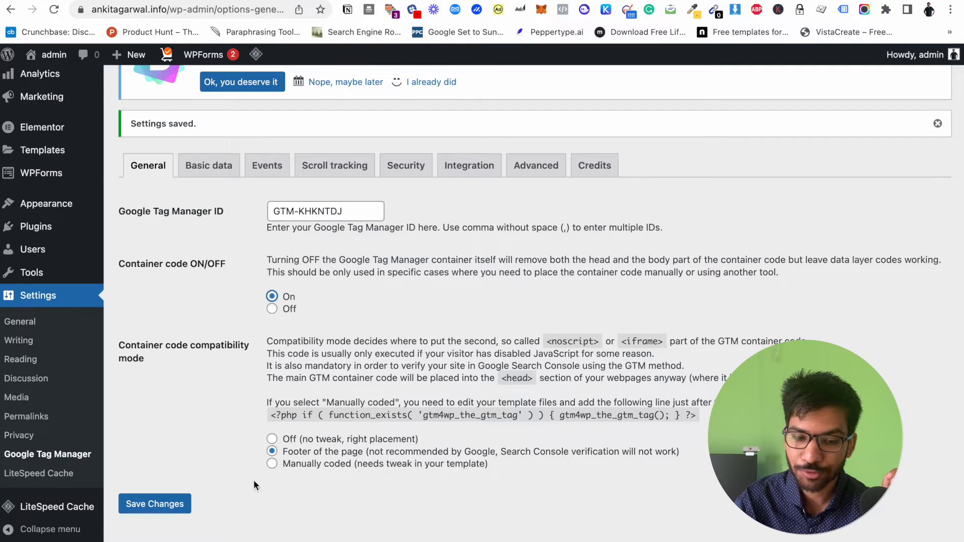
pyautogui.click(179, 511)
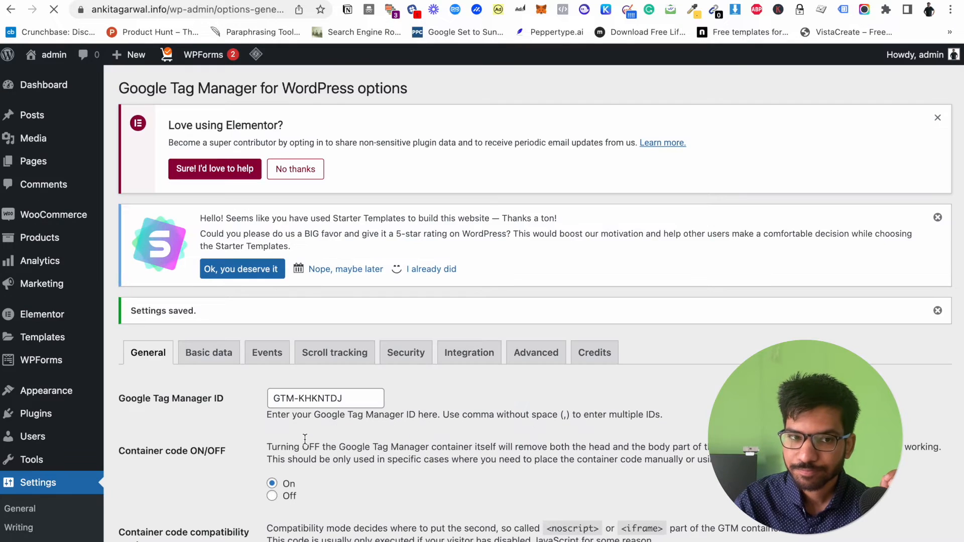
# Enable Track enhanced e-commerce in the plugin's WooCommerce integration settings.
pyautogui.scroll(4, 305, 440)
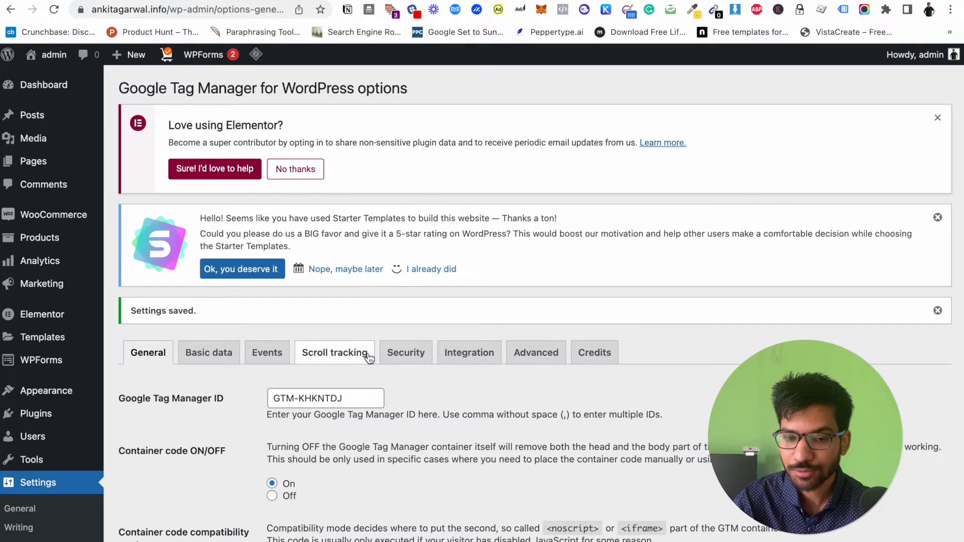
pyautogui.click(480, 361)
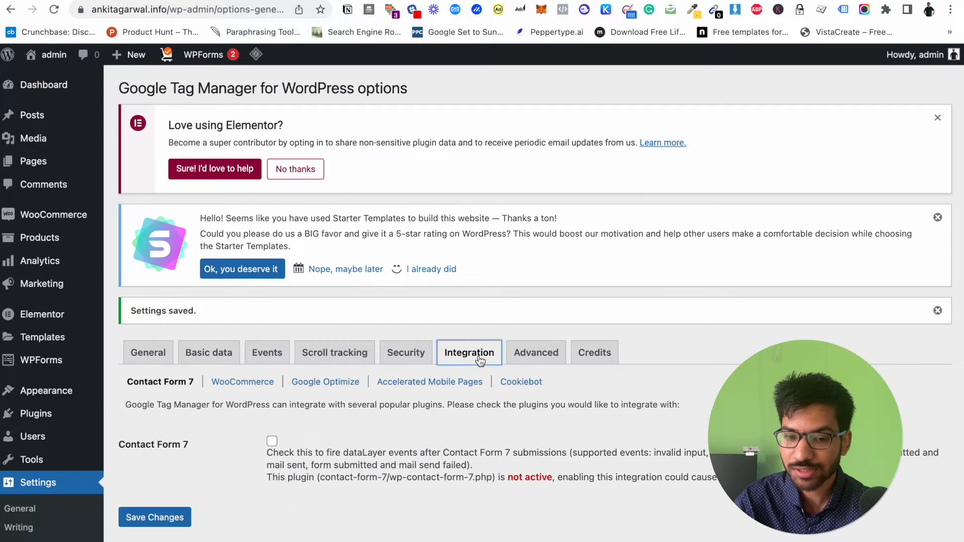
pyautogui.scroll(-2, 481, 361)
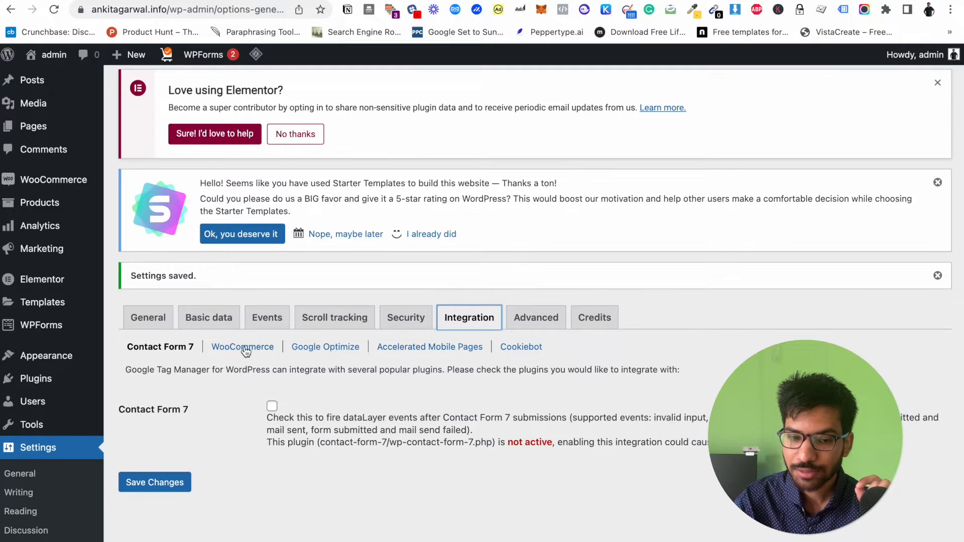
pyautogui.click(246, 352)
pyautogui.scroll(-5, 246, 352)
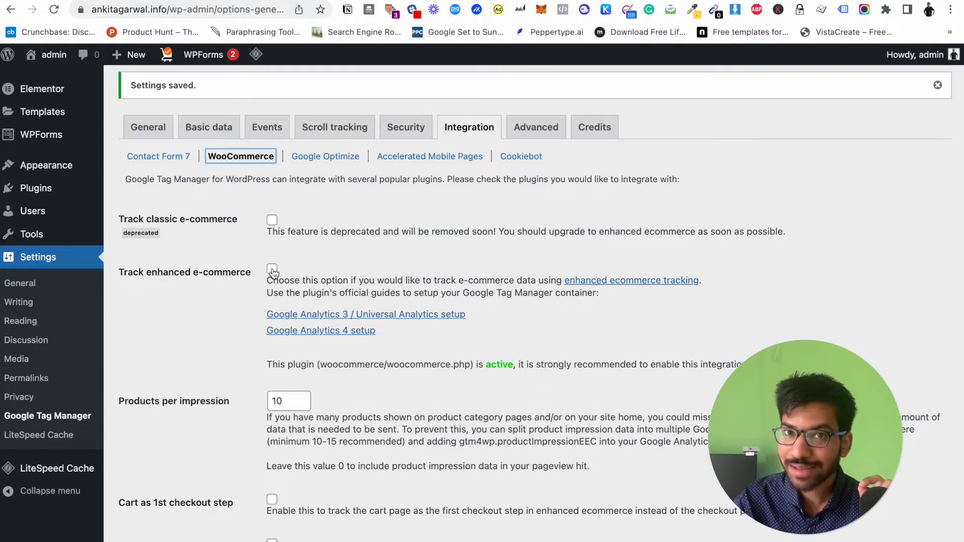
pyautogui.click(271, 270)
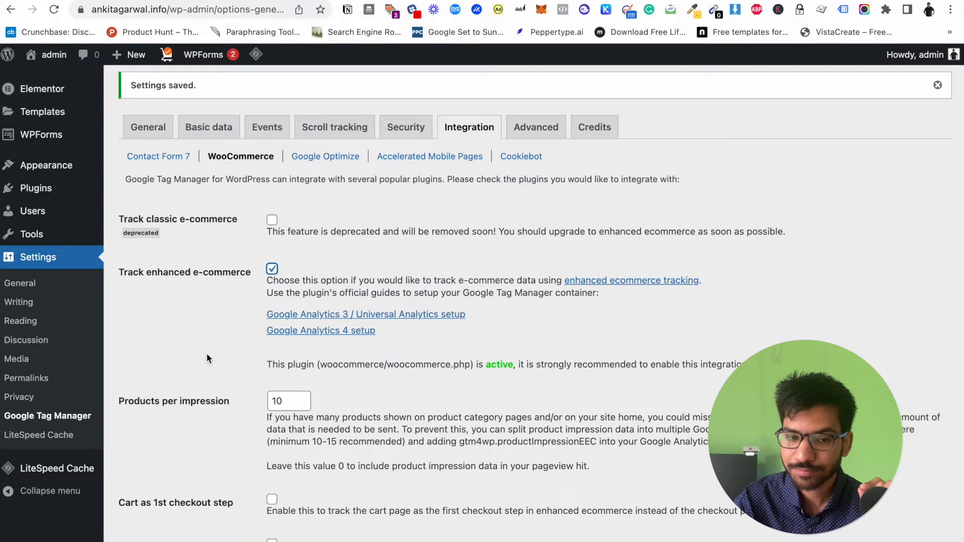
# Enable Cart as 1st checkout step, Cart content in data layer and Include full category path.
pyautogui.scroll(-9, 208, 359)
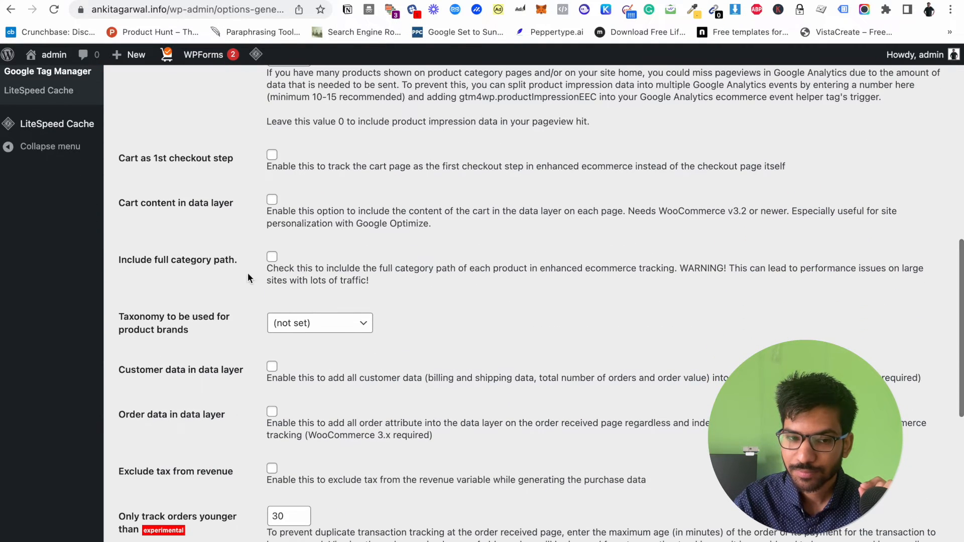
pyautogui.scroll(-1, 212, 351)
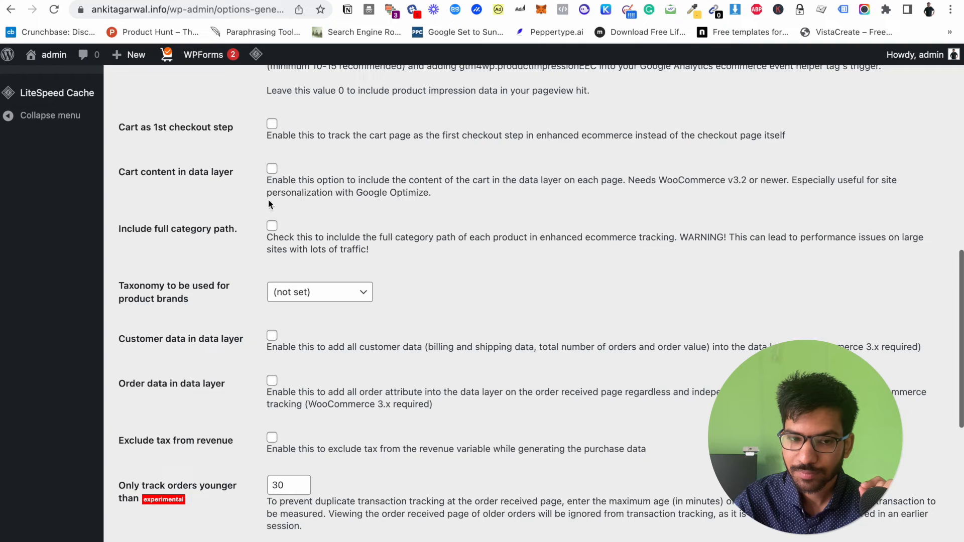
pyautogui.click(272, 124)
pyautogui.click(273, 169)
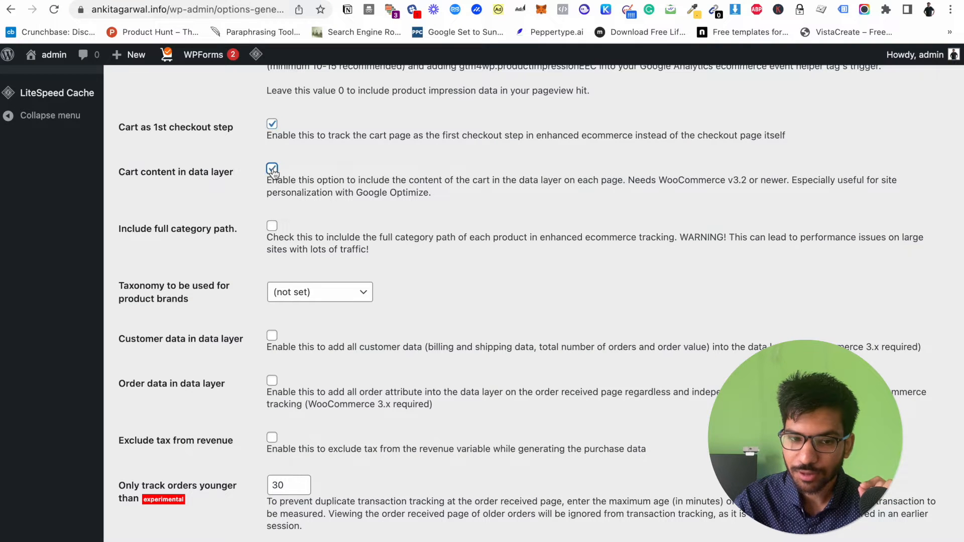
pyautogui.click(271, 226)
# Enable Customer data in data layer, Order data in data layer and Exclude tax from revenue.
pyautogui.scroll(-2, 270, 382)
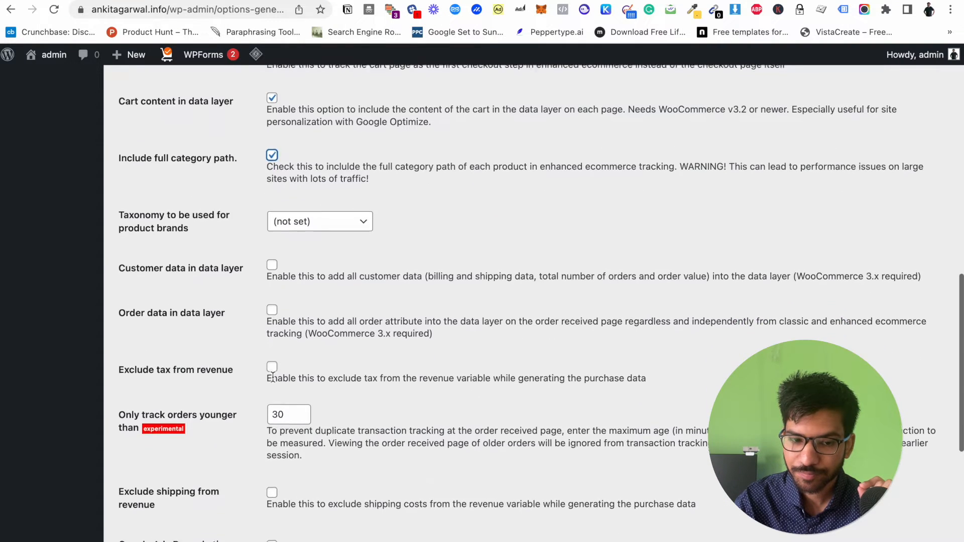
pyautogui.click(272, 261)
pyautogui.click(272, 307)
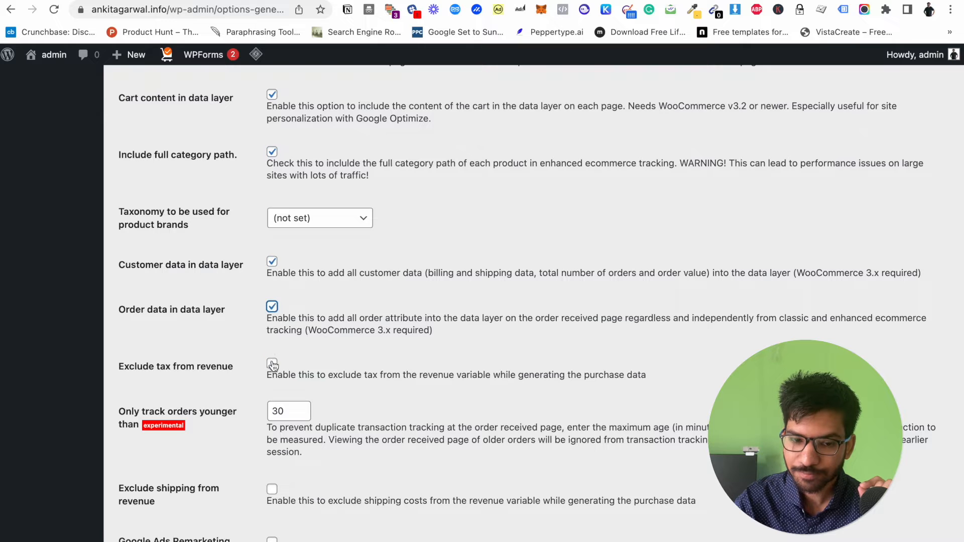
pyautogui.click(272, 364)
# Enable Google Ads Remarketing and save the WooCommerce integration settings.
pyautogui.scroll(-4, 273, 365)
pyautogui.click(272, 348)
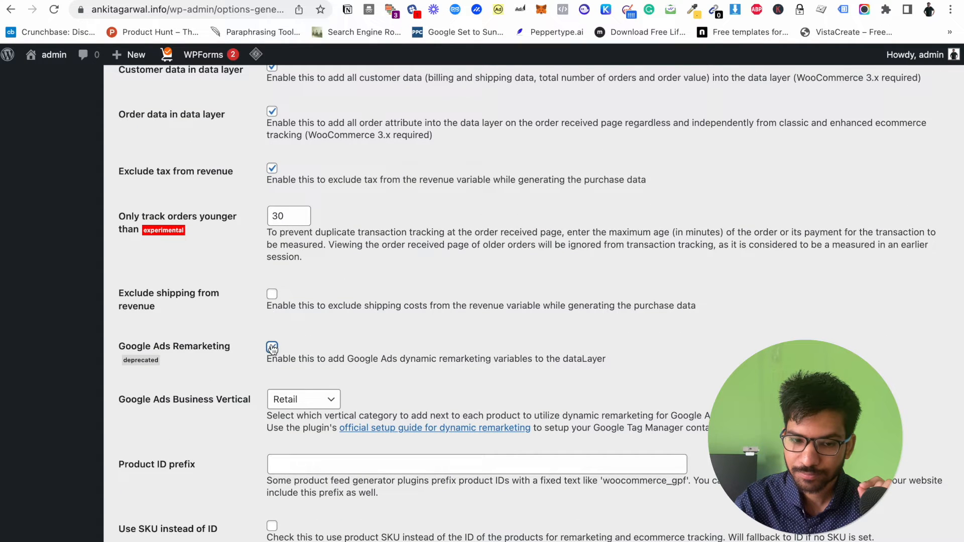
pyautogui.scroll(-1, 274, 302)
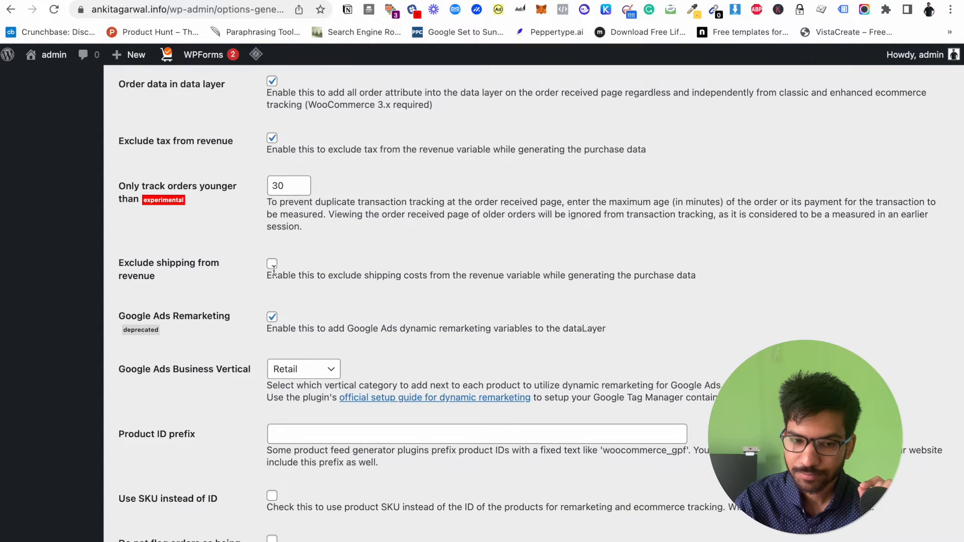
pyautogui.scroll(-3, 275, 358)
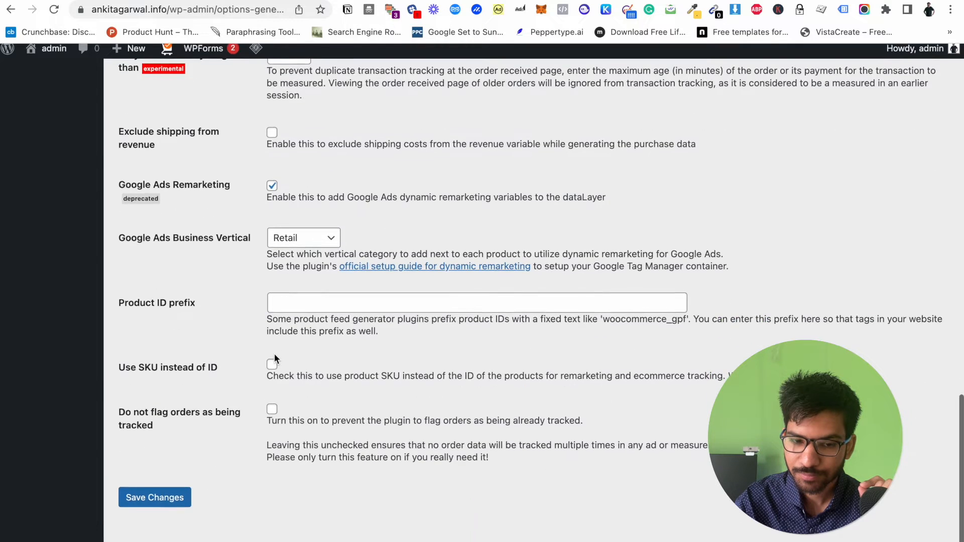
pyautogui.click(166, 505)
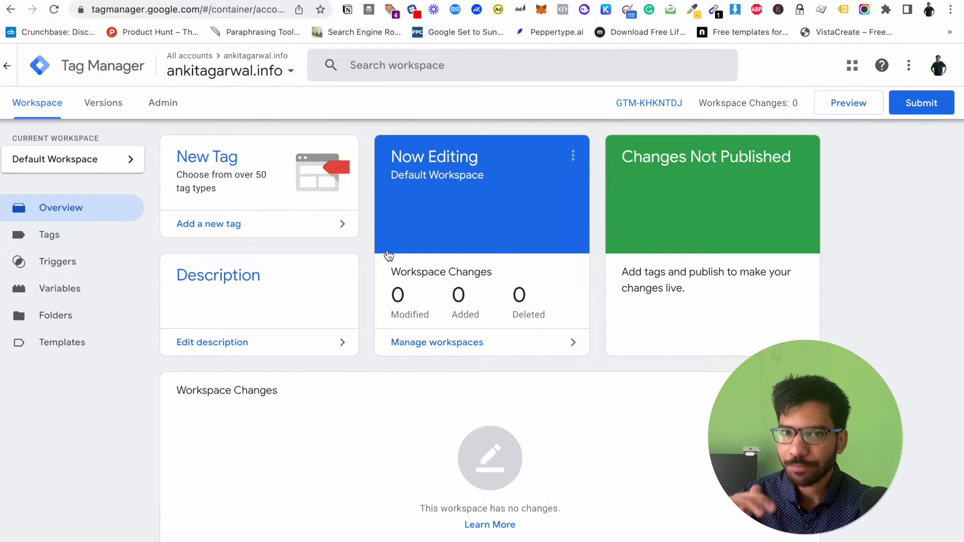
# Download the container file Shitmarketing101.json from Google Drive and return to Tag Manager.
pyautogui.click(562, 0)
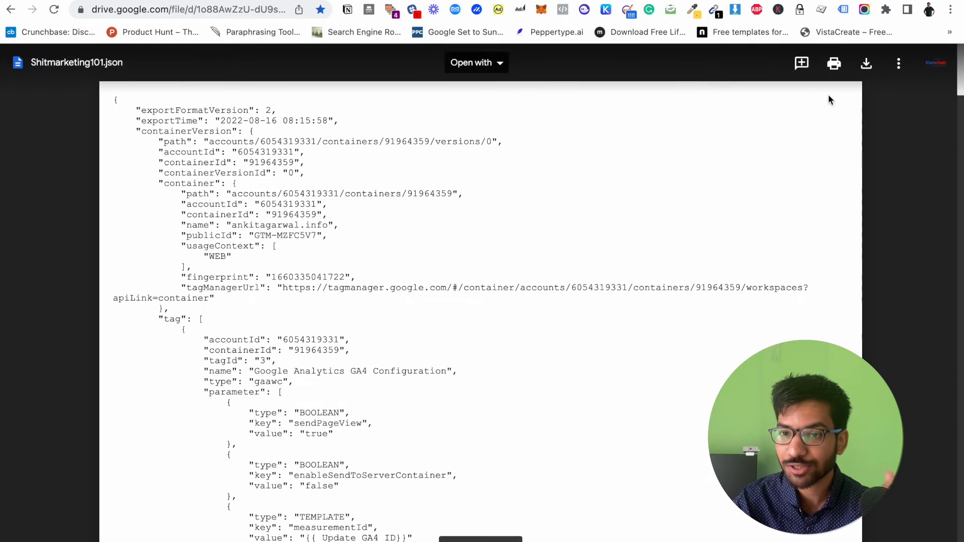
pyautogui.click(870, 73)
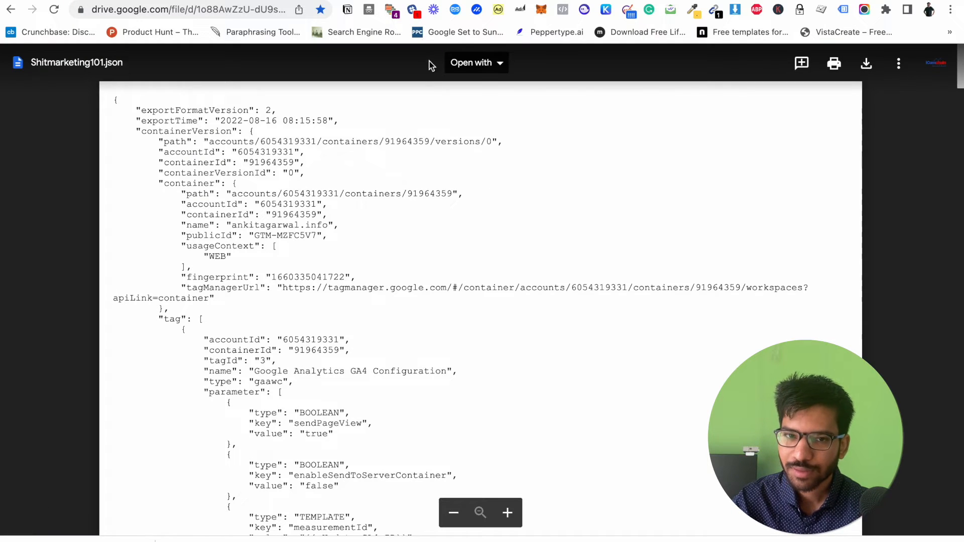
pyautogui.hotkey('ctrl', 'Tab')
# Start a container import in the Tag Manager admin area and choose Shitmarketing101.json as its file.
pyautogui.click(163, 103)
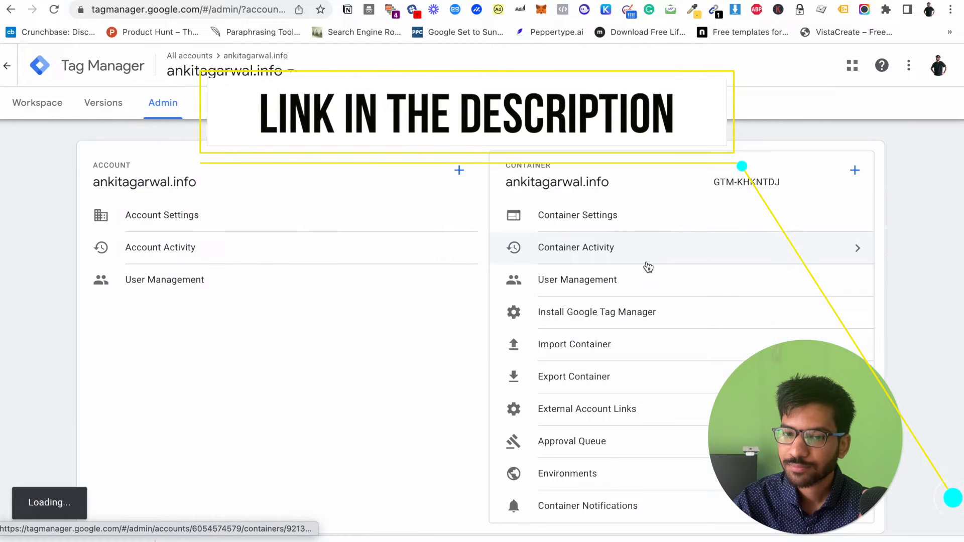
pyautogui.click(592, 353)
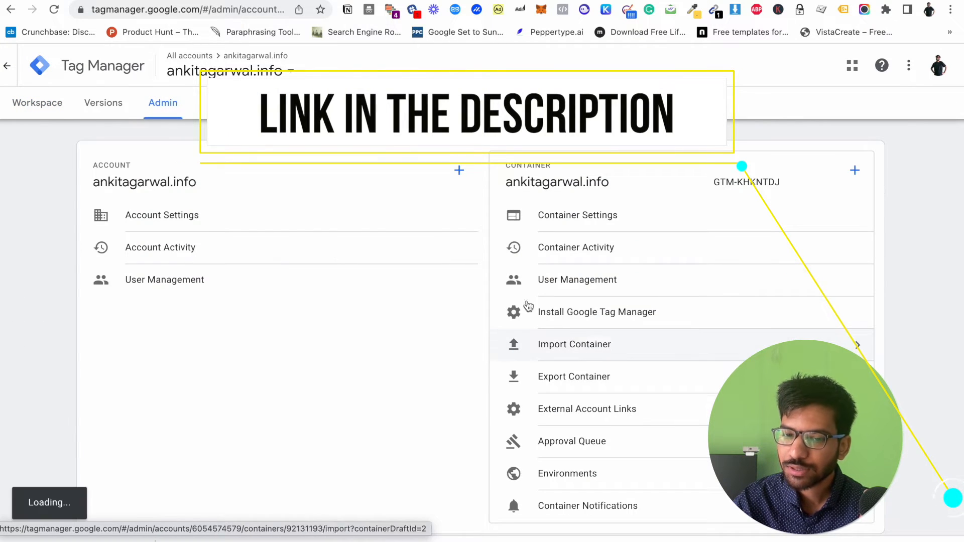
pyautogui.click(203, 259)
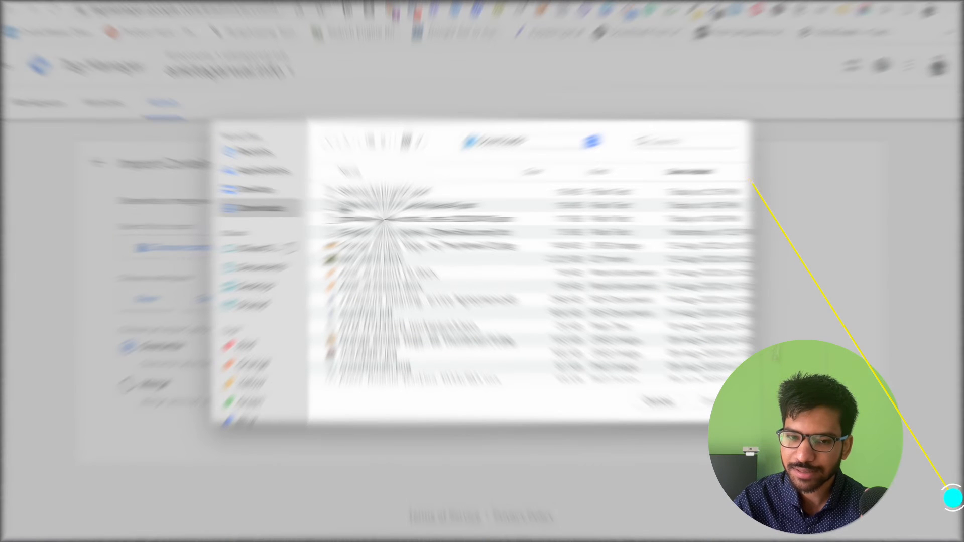
pyautogui.click(386, 194)
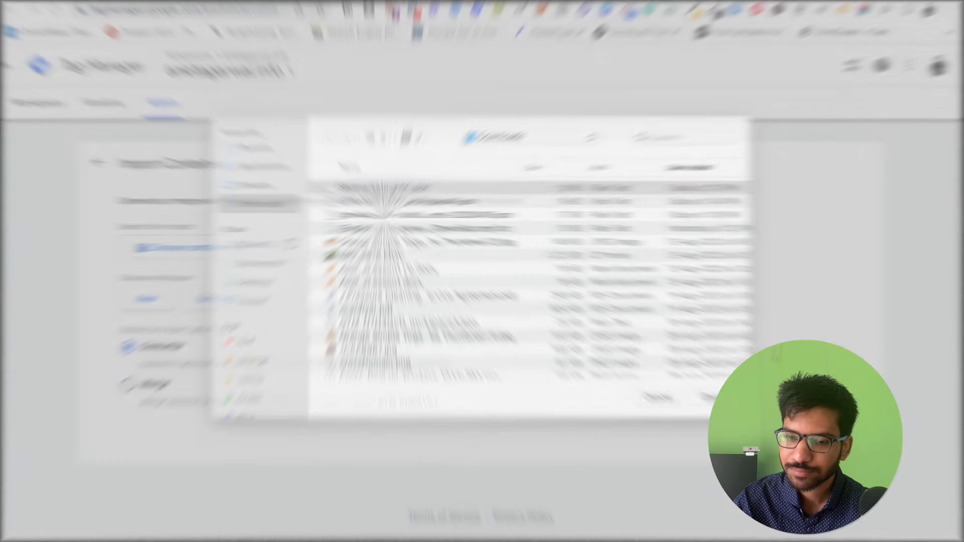
pyautogui.press('Return')
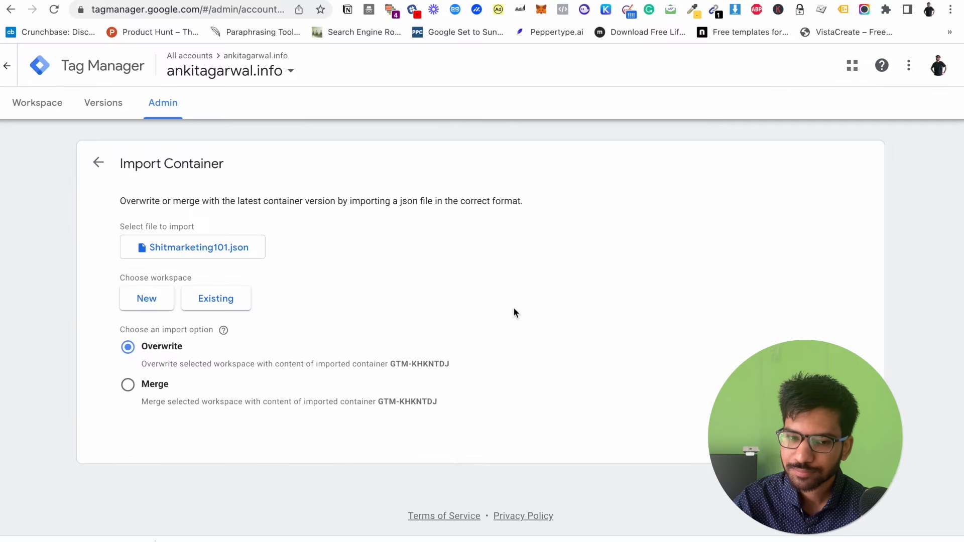
# Import the container into the existing Default Workspace with Merge, overwriting conflicting tags, triggers and variables.
pyautogui.click(219, 305)
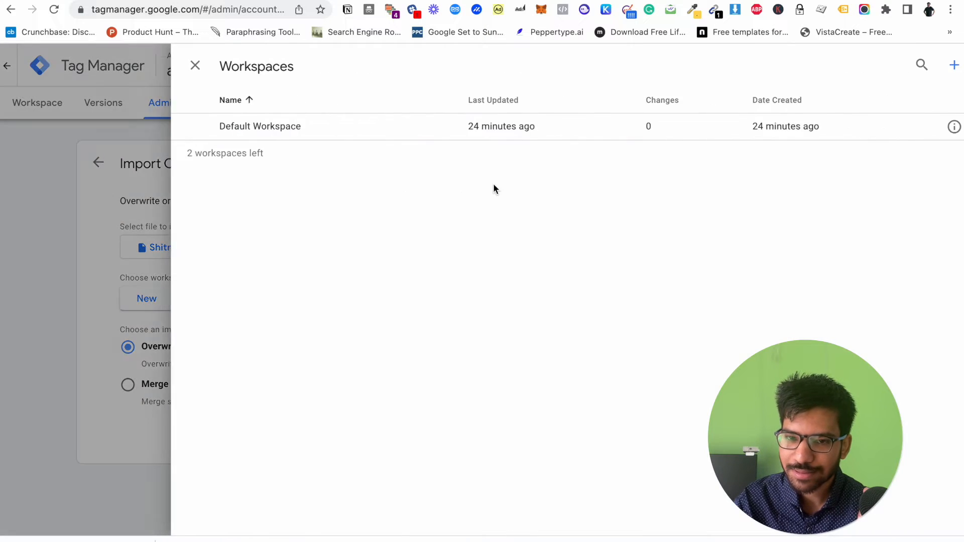
pyautogui.click(491, 133)
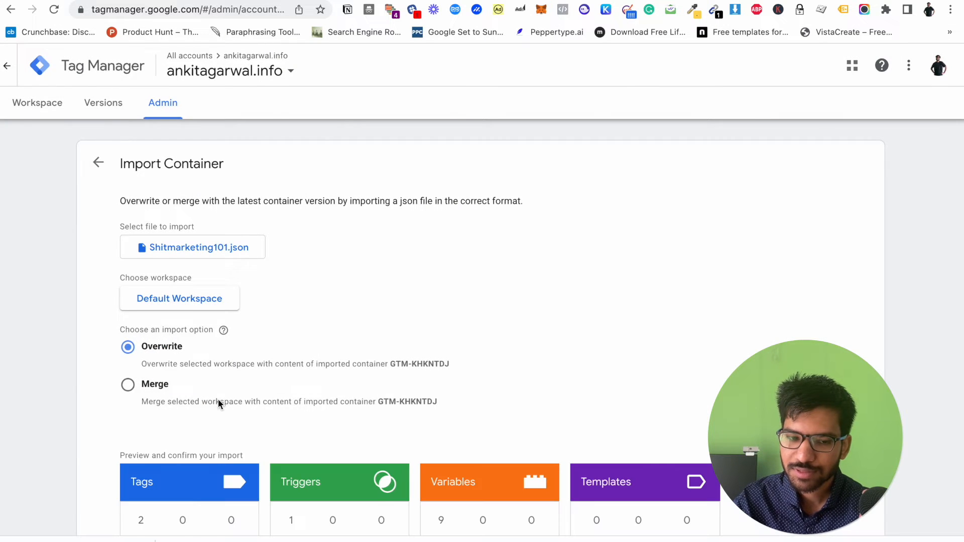
pyautogui.scroll(-1, 211, 397)
pyautogui.click(128, 364)
pyautogui.scroll(-3, 311, 369)
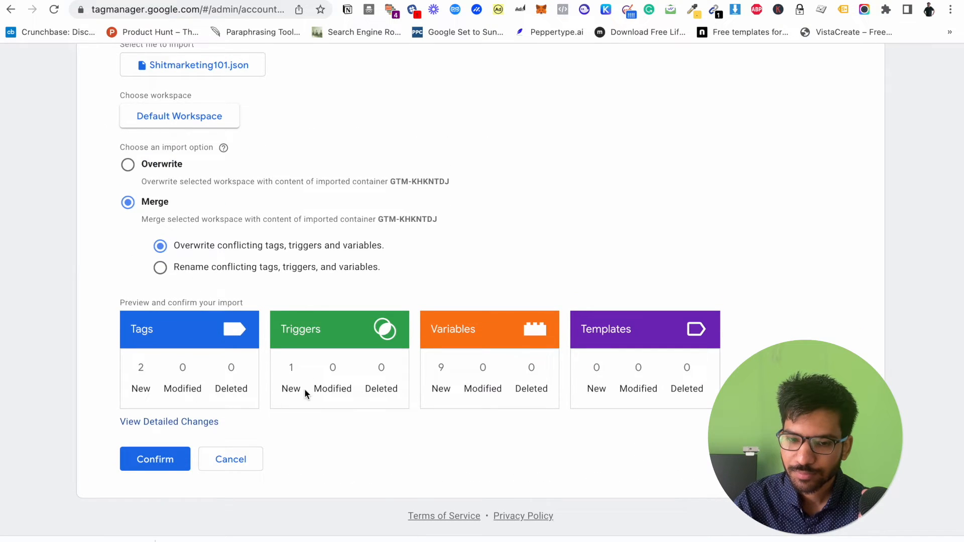
pyautogui.click(170, 465)
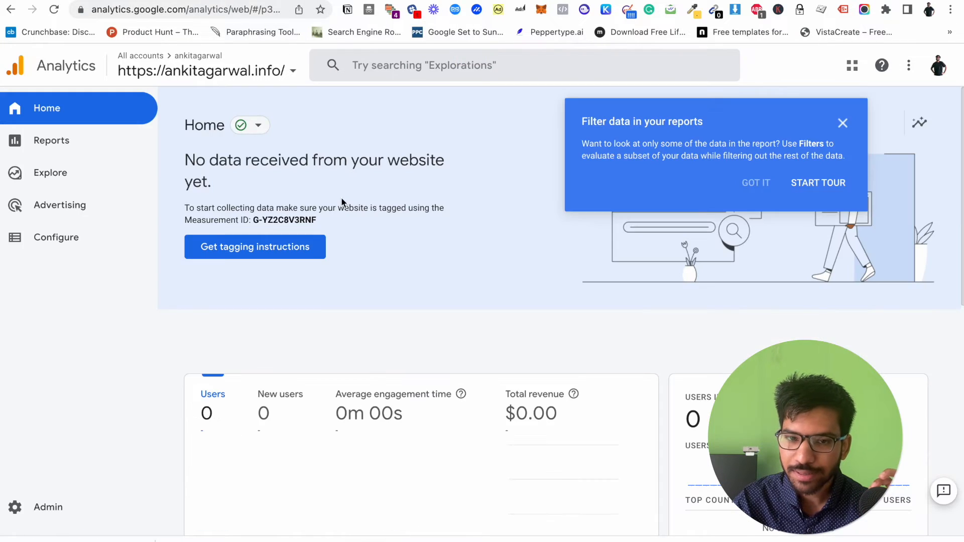
# Copy the Measurement ID from the website's data stream details in Google Analytics.
pyautogui.click(75, 508)
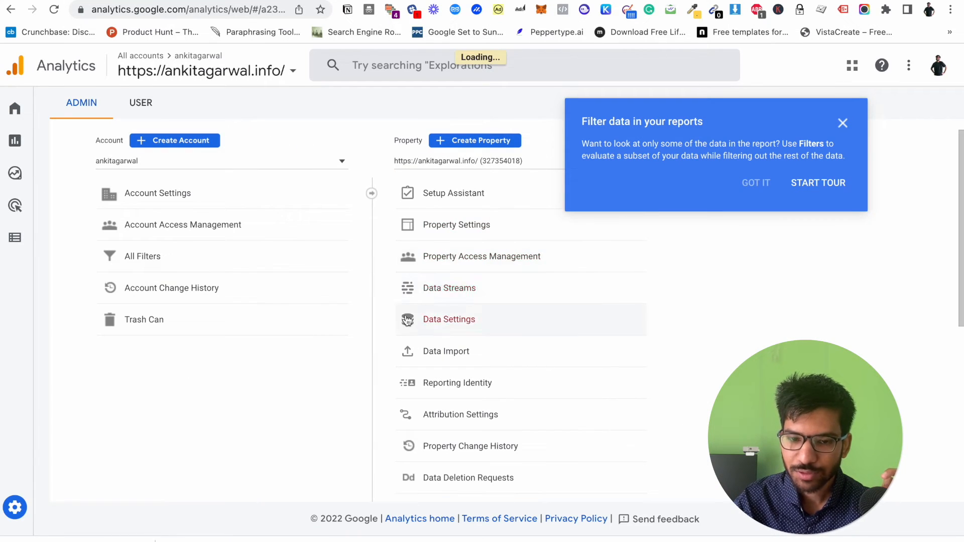
pyautogui.click(446, 287)
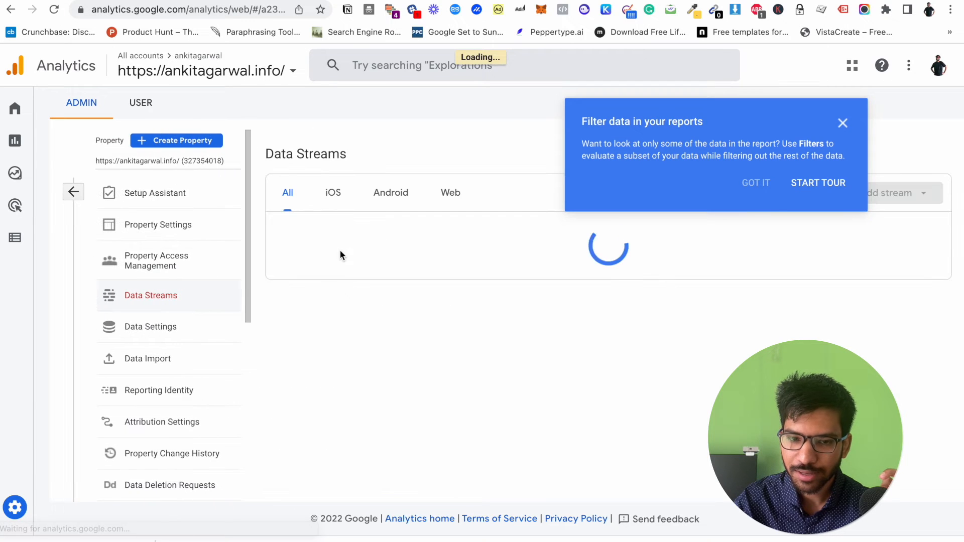
pyautogui.click(473, 234)
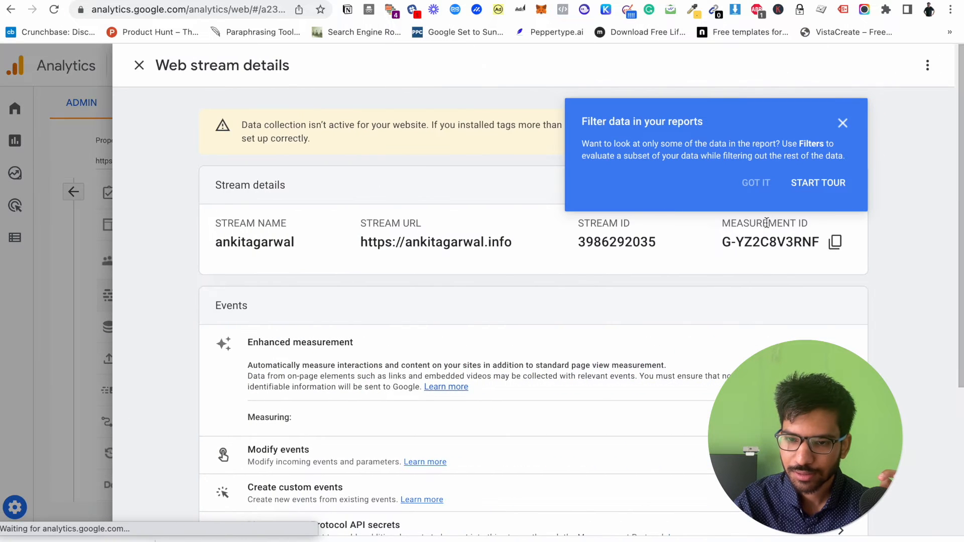
pyautogui.click(843, 125)
pyautogui.click(835, 241)
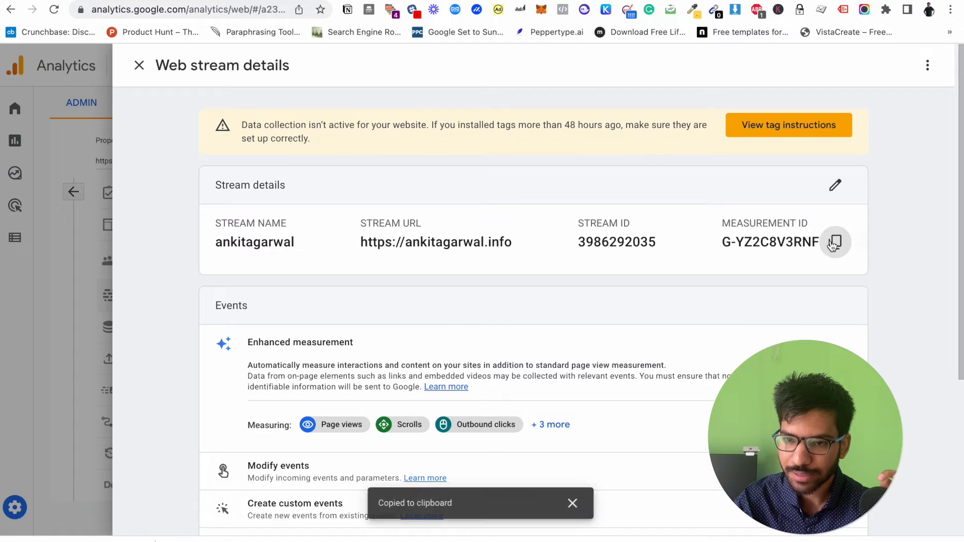
# Switch to Tag Manager and open the Google Analytics GA4 Configuration tag's configuration for editing.
pyautogui.click(376, 1)
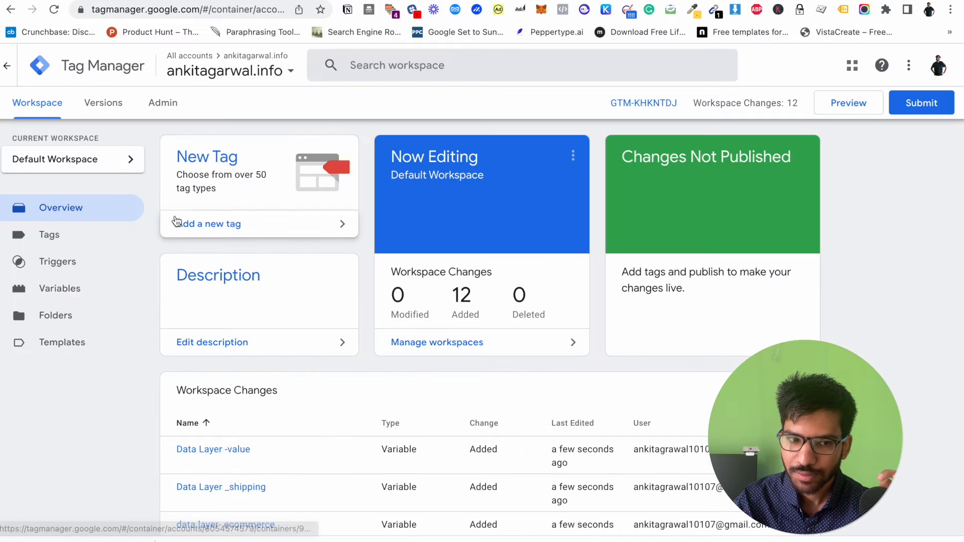
pyautogui.click(65, 235)
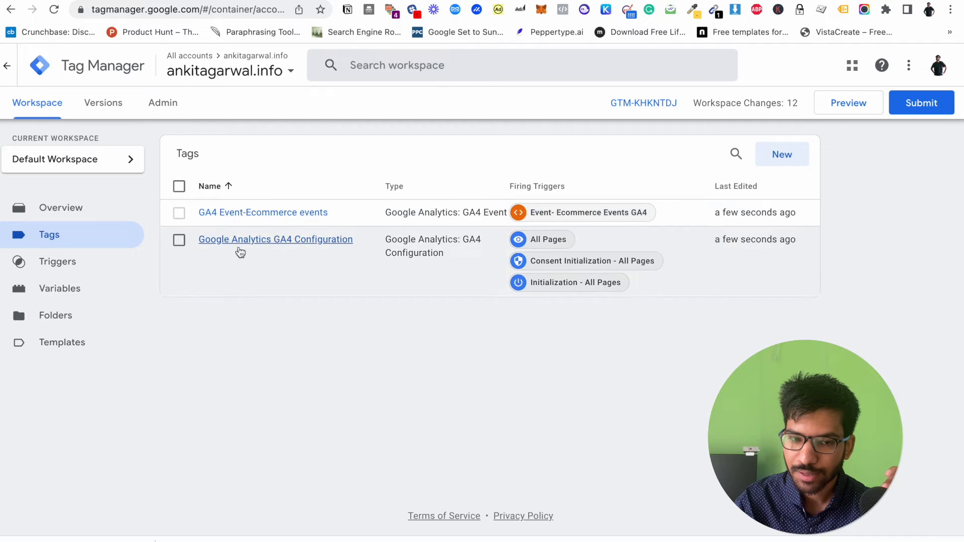
pyautogui.click(315, 244)
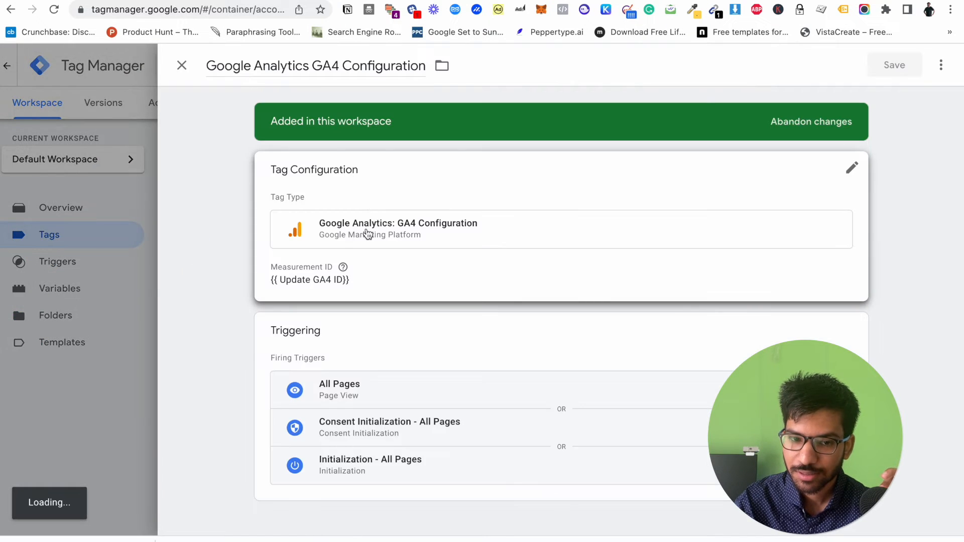
pyautogui.moveTo(371, 306); pyautogui.dragTo(242, 306)
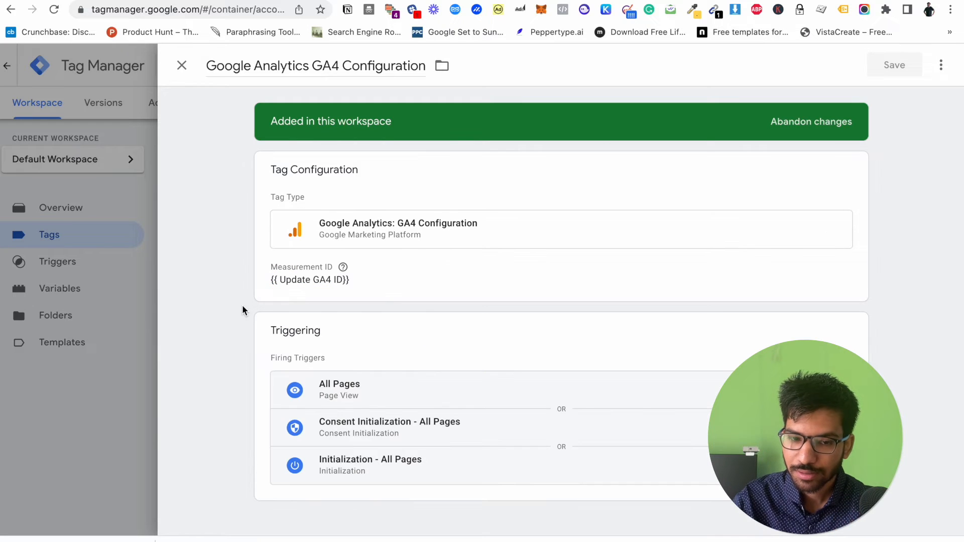
pyautogui.click(369, 276)
pyautogui.moveTo(368, 307); pyautogui.dragTo(248, 311)
pyautogui.click(331, 279)
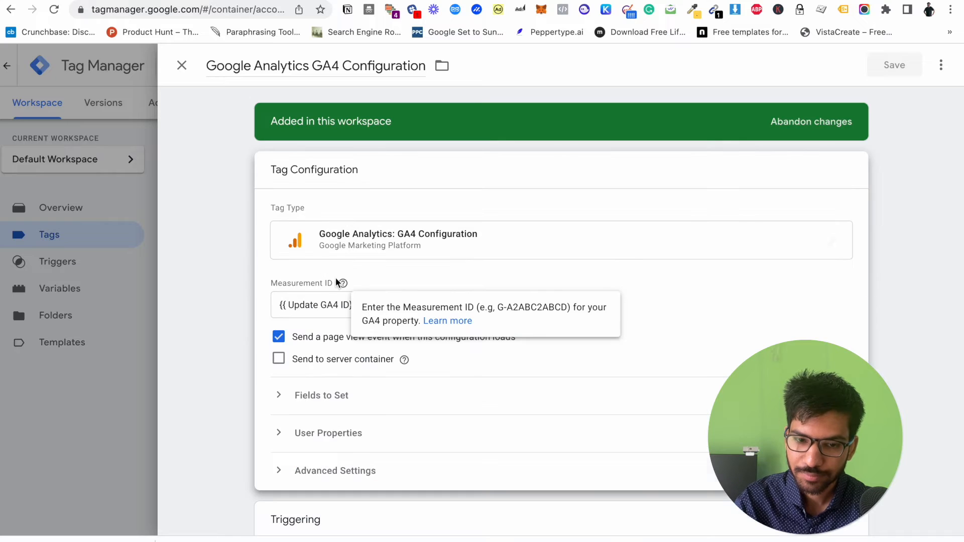
# Replace the {{ Update GA4 ID}} placeholder with the copied Measurement ID and save the tag.
pyautogui.click(314, 307)
pyautogui.moveTo(361, 307); pyautogui.dragTo(290, 306)
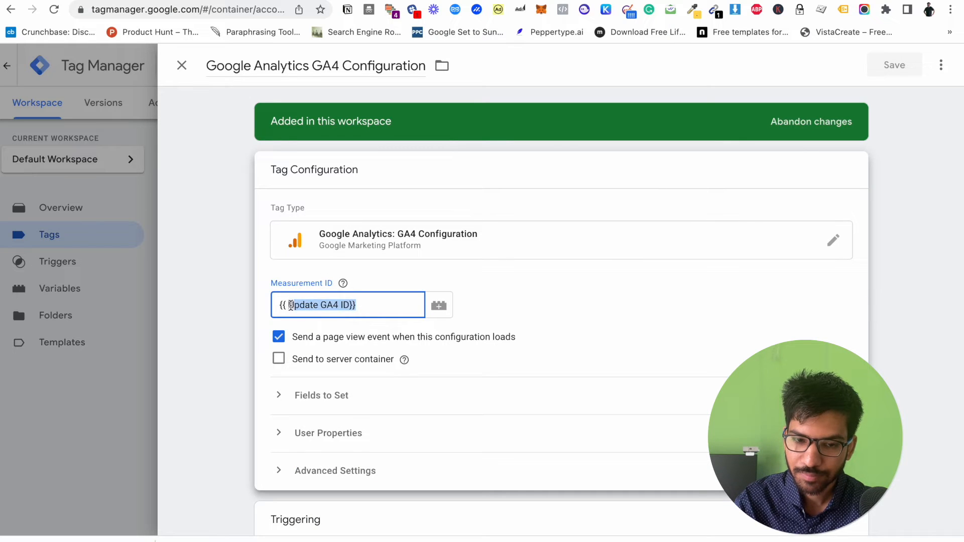
pyautogui.press('BackSpace')
pyautogui.press('BackSpace')
pyautogui.press('BackSpace')
pyautogui.press('super+v')
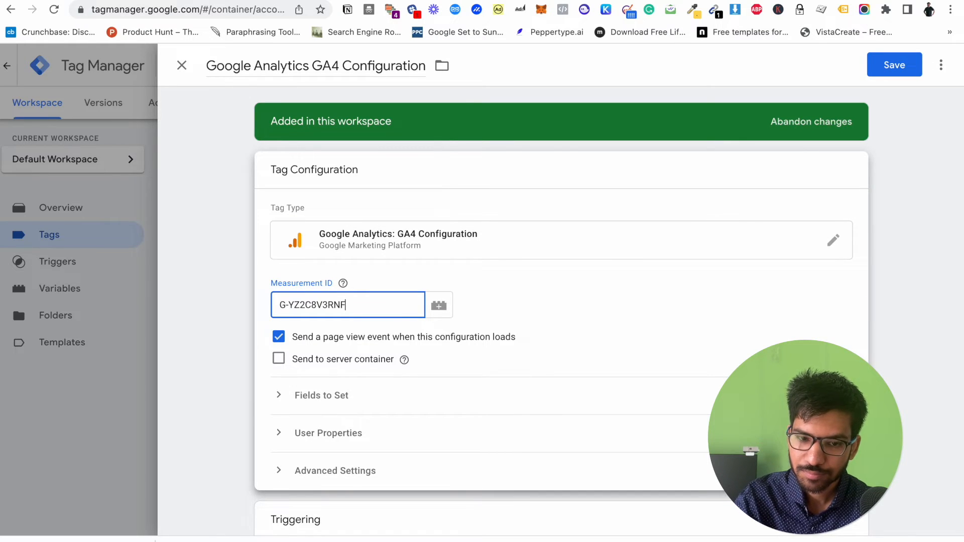
pyautogui.click(885, 69)
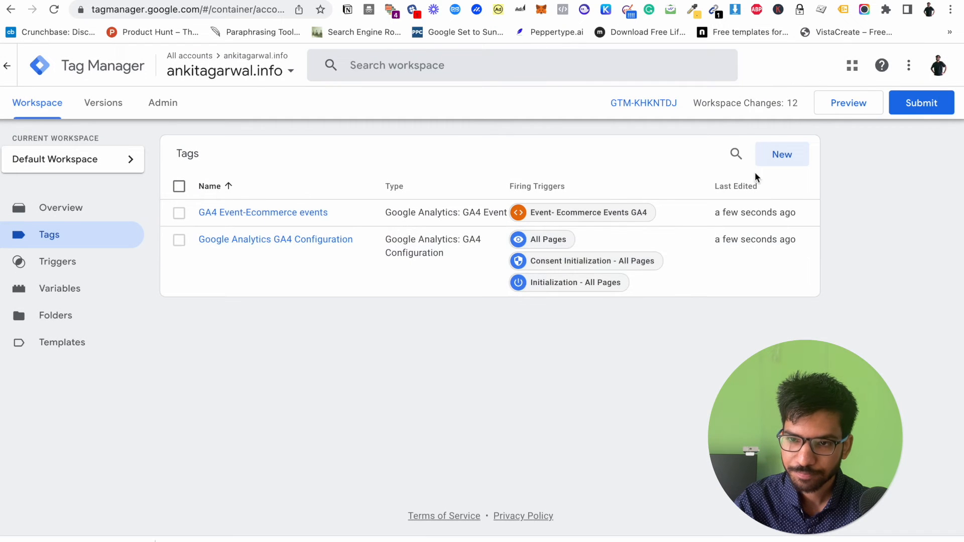
# Publish the workspace changes to the Live environment without a version name or description, and return to the workspace overview.
pyautogui.click(929, 104)
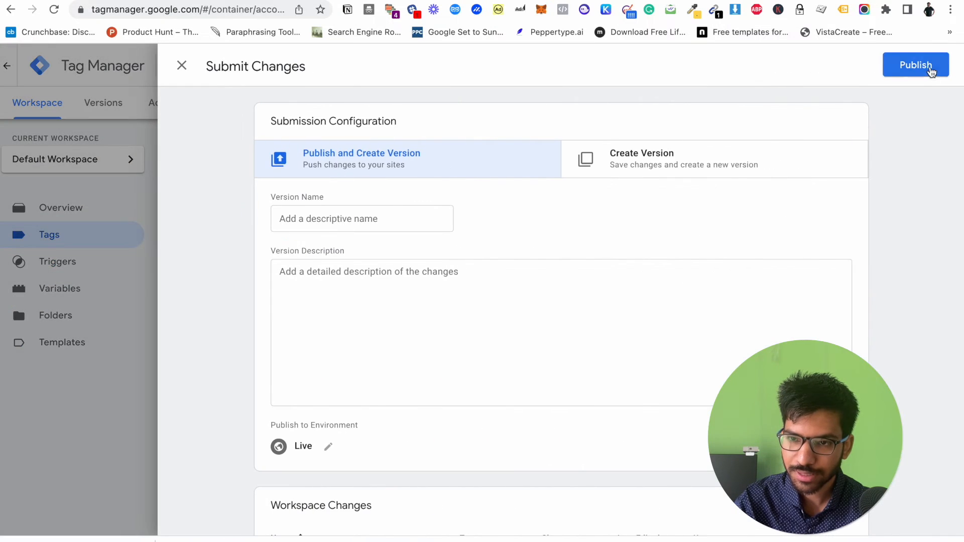
pyautogui.click(930, 67)
pyautogui.click(658, 464)
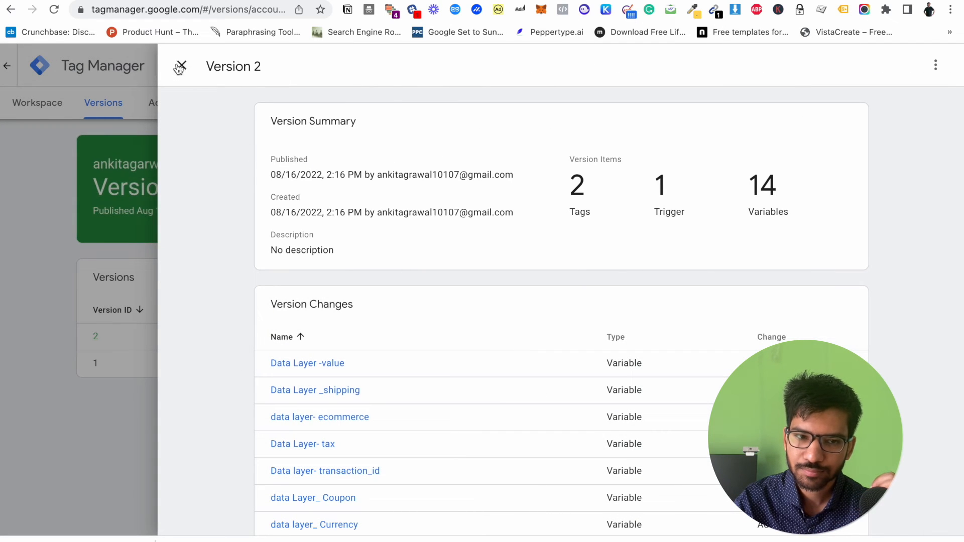
pyautogui.click(180, 67)
pyautogui.click(56, 108)
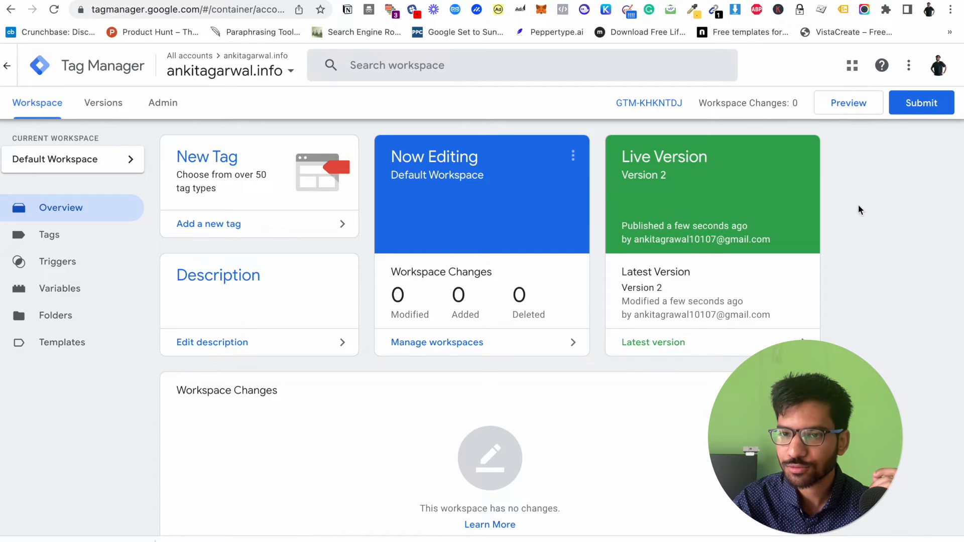
# Launch the container preview and copy the website's base URL from the WordPress admin page's address.
pyautogui.click(848, 109)
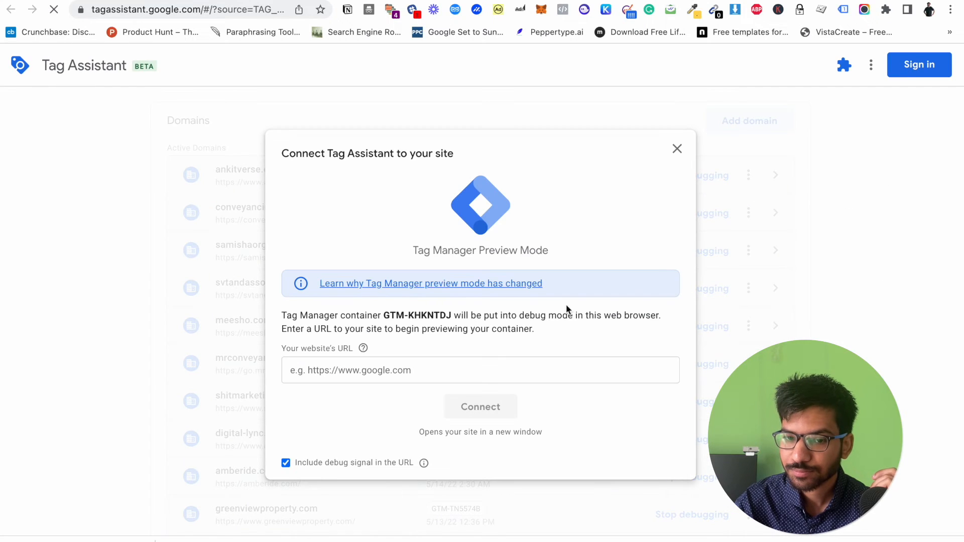
pyautogui.click(469, 365)
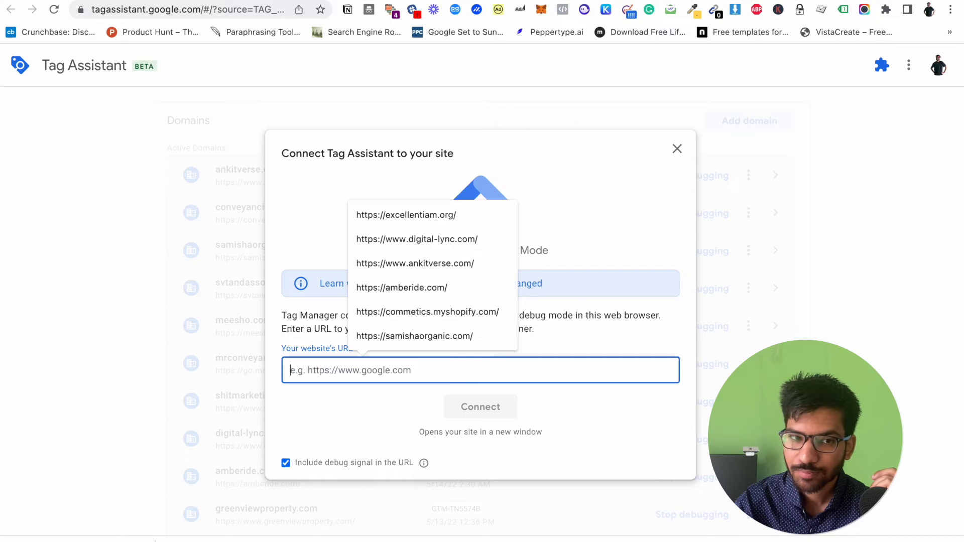
pyautogui.click(261, 1)
pyautogui.moveTo(168, 10); pyautogui.dragTo(38, 15)
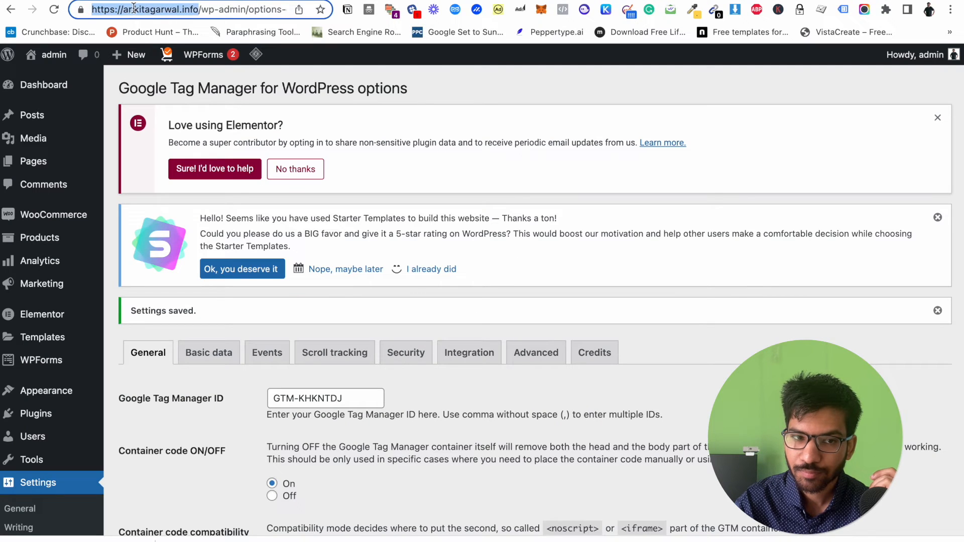
pyautogui.click(134, 9)
pyautogui.moveTo(198, 11); pyautogui.dragTo(66, 16)
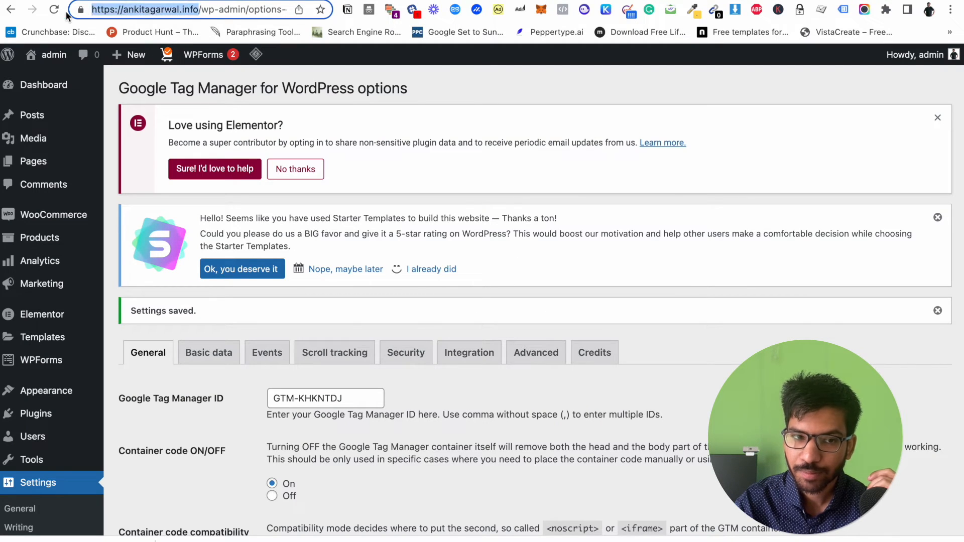
pyautogui.rightClick(149, 9)
pyautogui.click(164, 122)
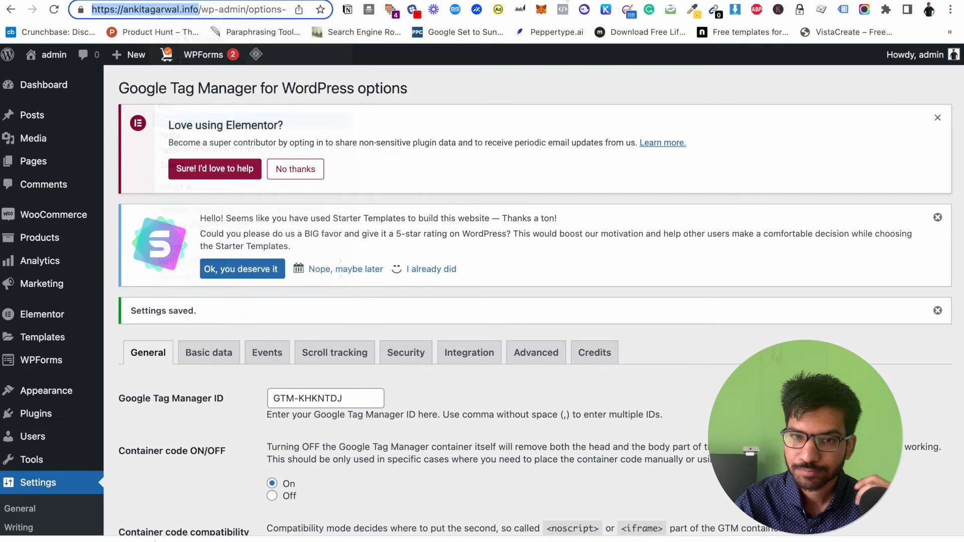
# Enter the copied website URL in Tag Assistant and connect to the site in preview mode.
pyautogui.click(559, 1)
pyautogui.press('super+v')
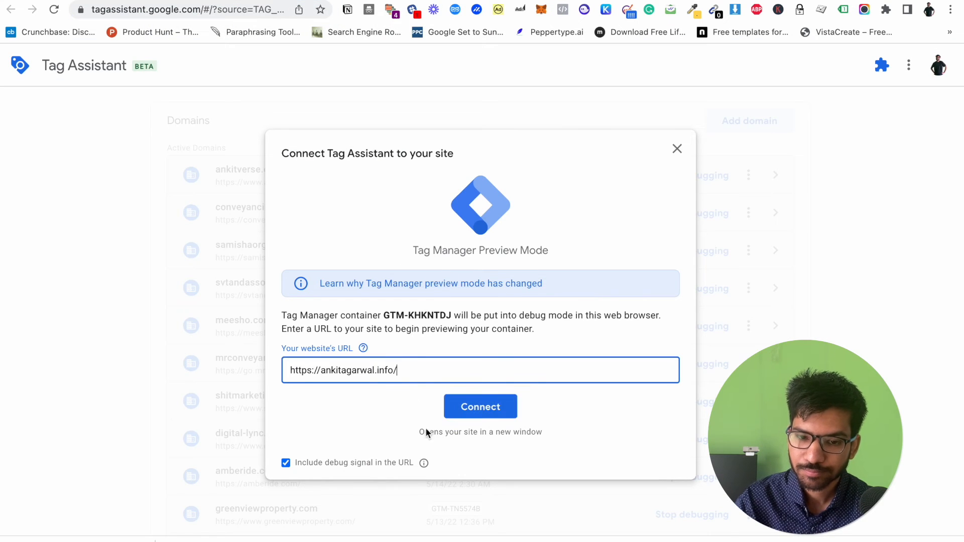
pyautogui.click(476, 417)
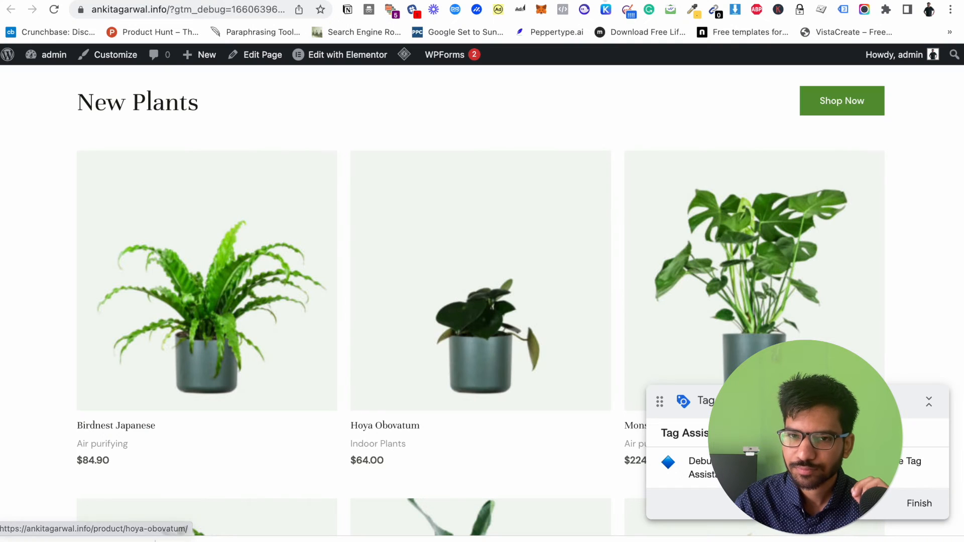
# Check which tags fired in the Tag Assistant summary and return to the store page.
pyautogui.click(559, 1)
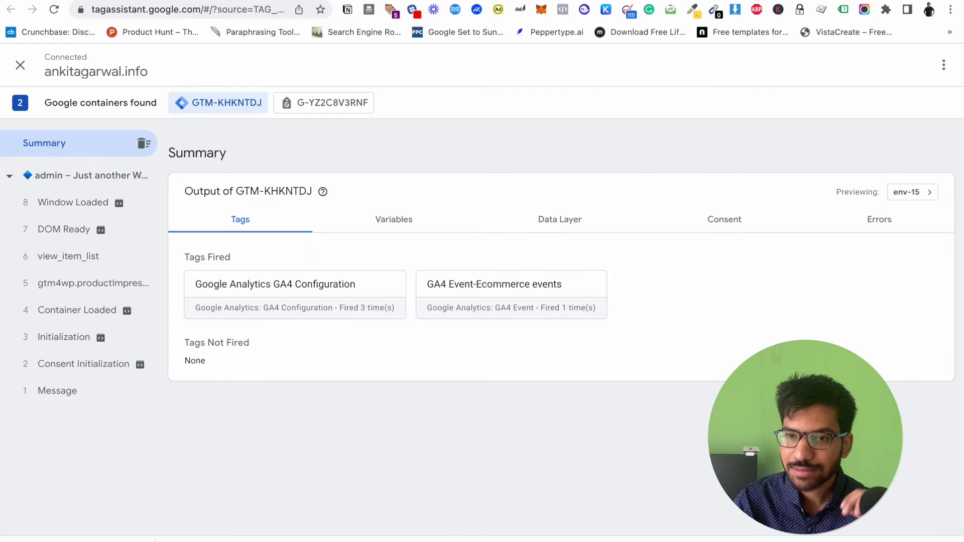
pyautogui.click(647, 1)
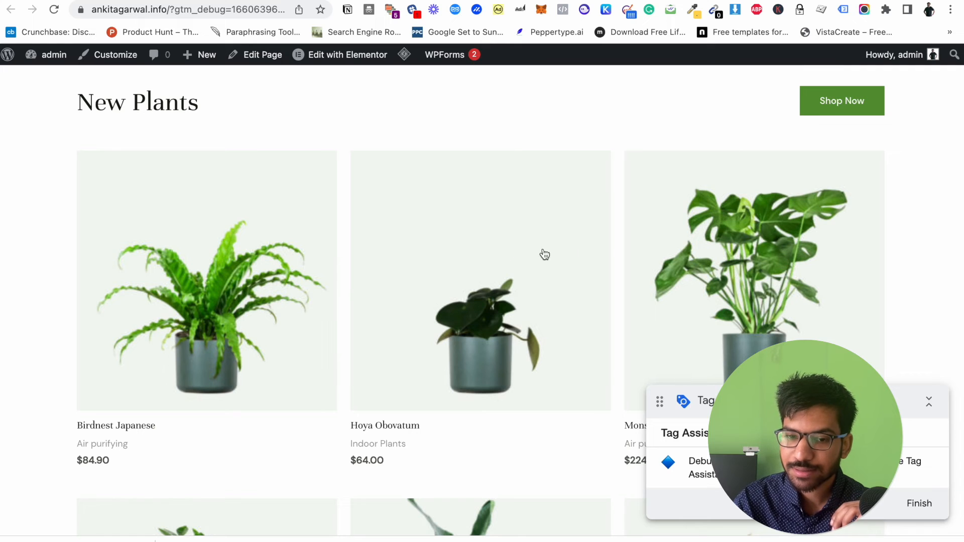
# Open the Hoya Obovatum product page from the New Plants section and add one to the cart.
pyautogui.click(445, 260)
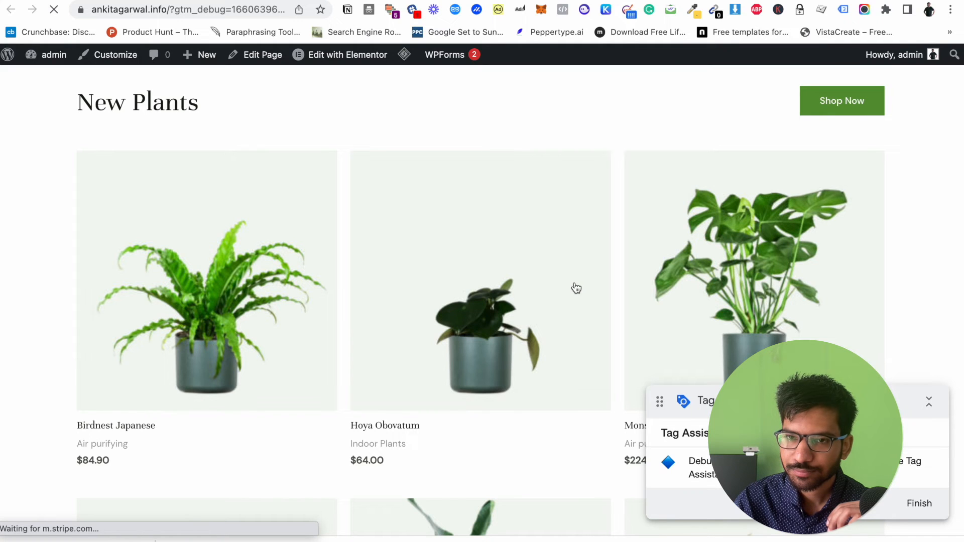
pyautogui.scroll(-3, 576, 289)
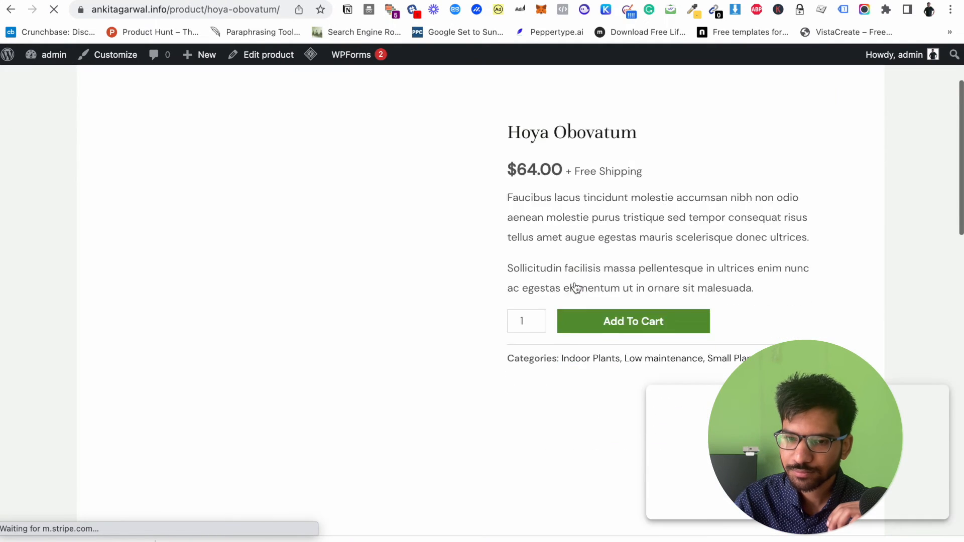
pyautogui.click(609, 294)
pyautogui.scroll(-1, 721, 305)
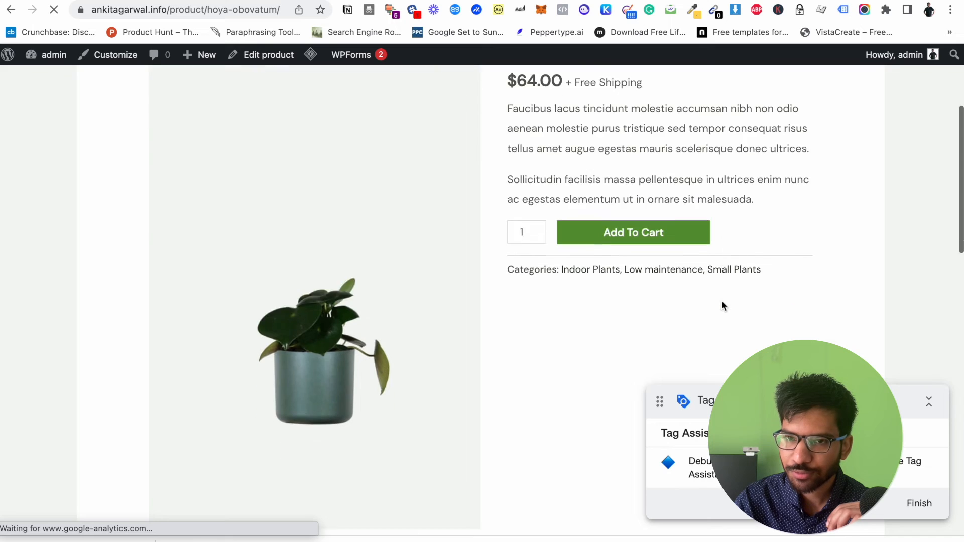
# View the cart with the Hoya Obovatum, proceed to checkout and review the prefilled billing details and order summary.
pyautogui.click(764, 274)
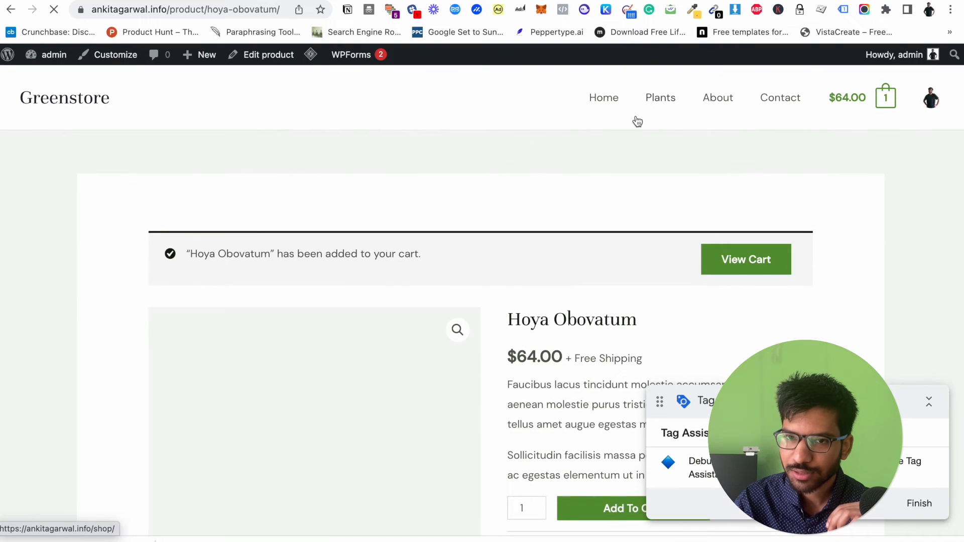
pyautogui.scroll(-3, 589, 299)
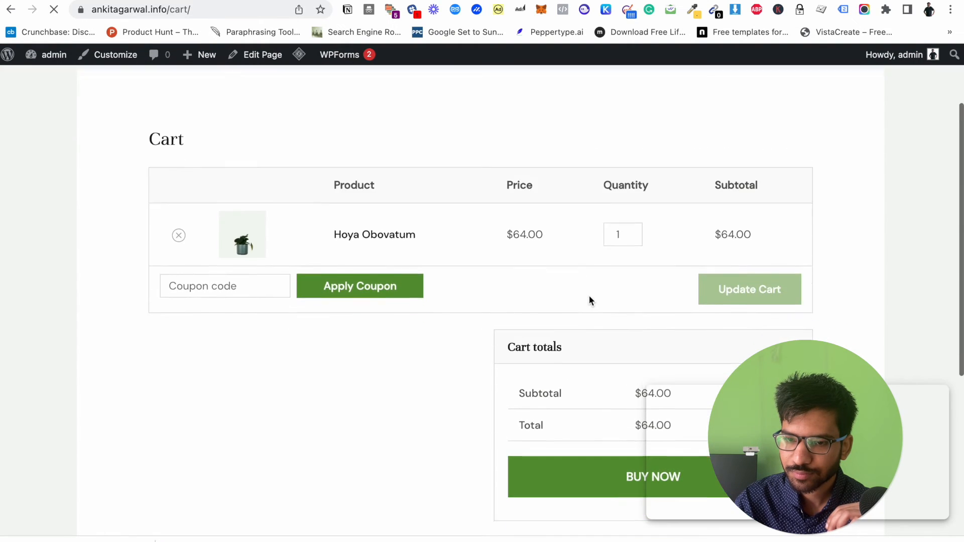
pyautogui.click(562, 423)
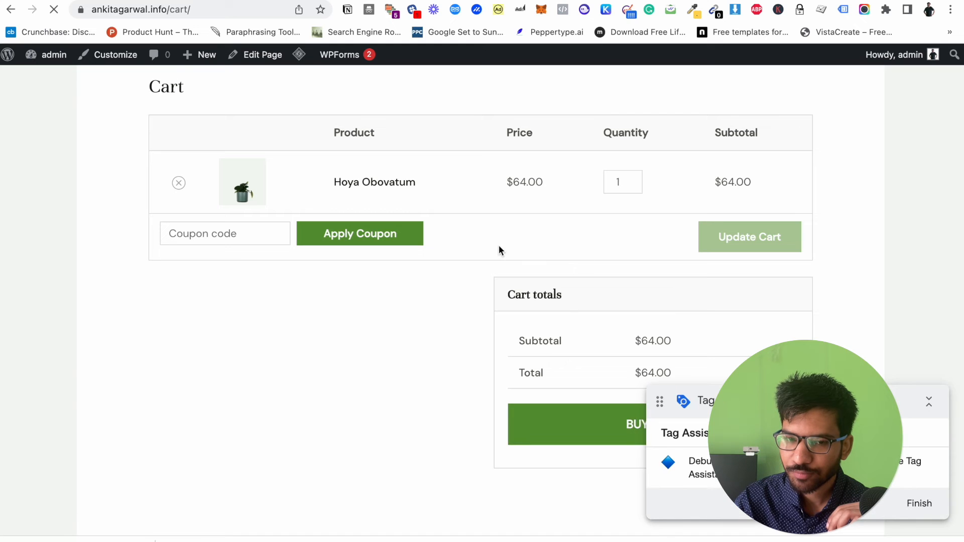
pyautogui.scroll(-8, 376, 330)
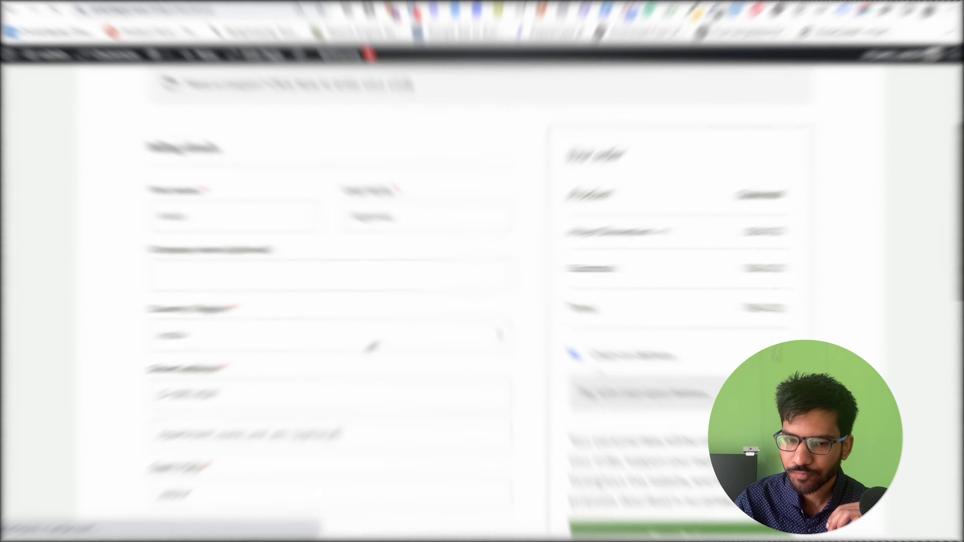
pyautogui.scroll(-6, 373, 282)
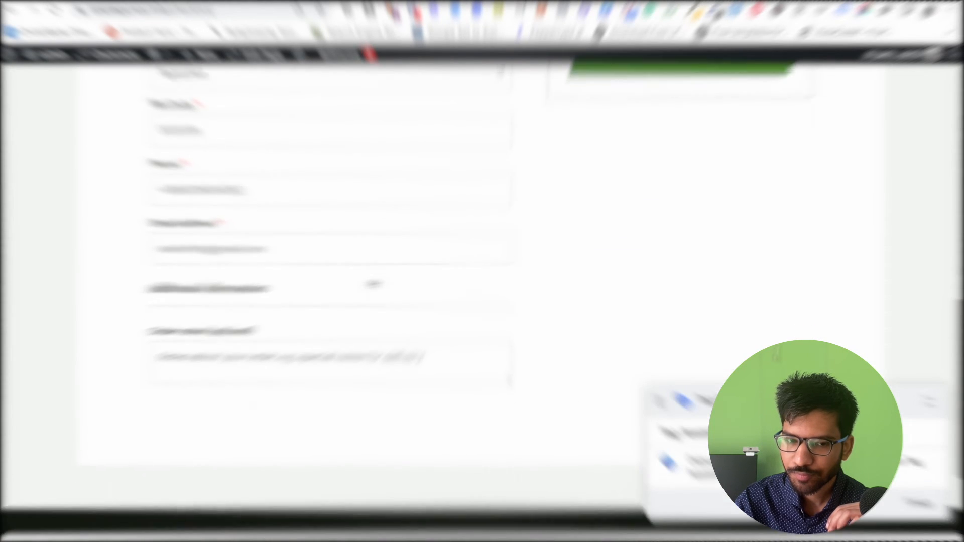
pyautogui.scroll(7, 372, 278)
pyautogui.scroll(-3, 481, 235)
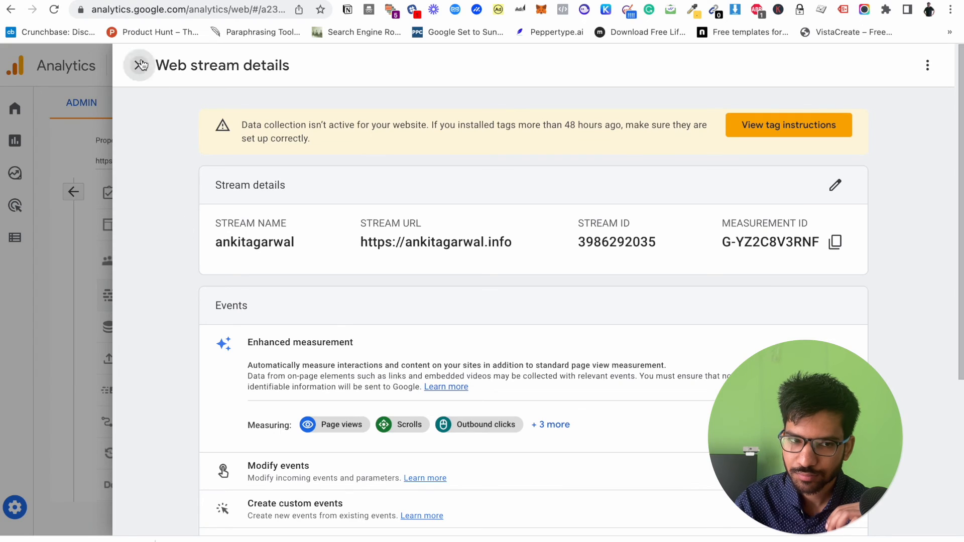
# In Google Analytics, close the web stream details, go to the property's home page and open the Realtime overview report.
pyautogui.click(139, 66)
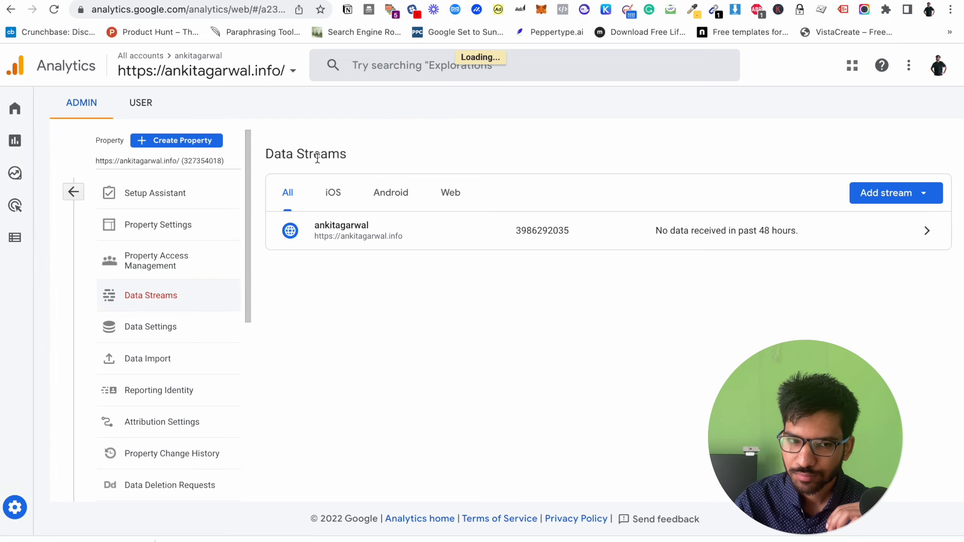
pyautogui.click(190, 232)
pyautogui.click(50, 111)
pyautogui.scroll(-6, 487, 318)
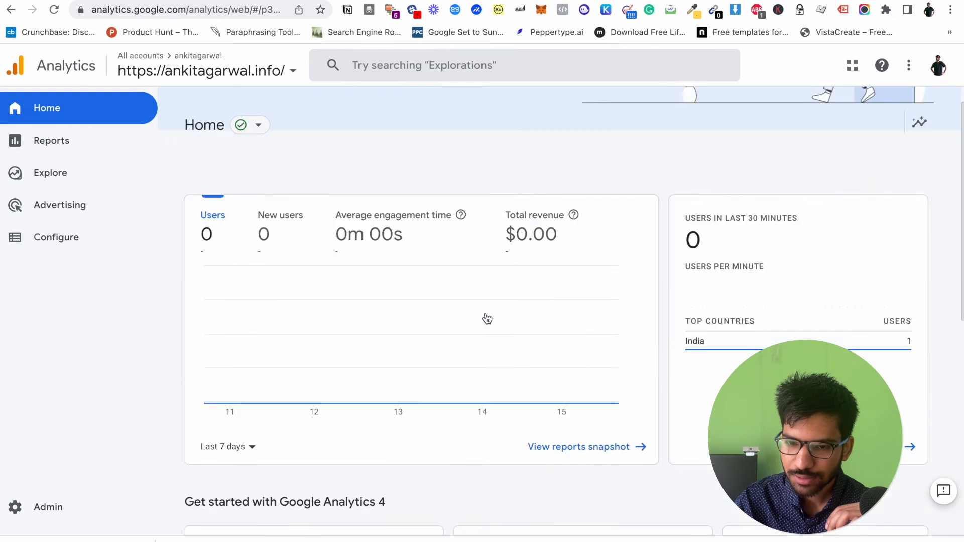
pyautogui.click(913, 294)
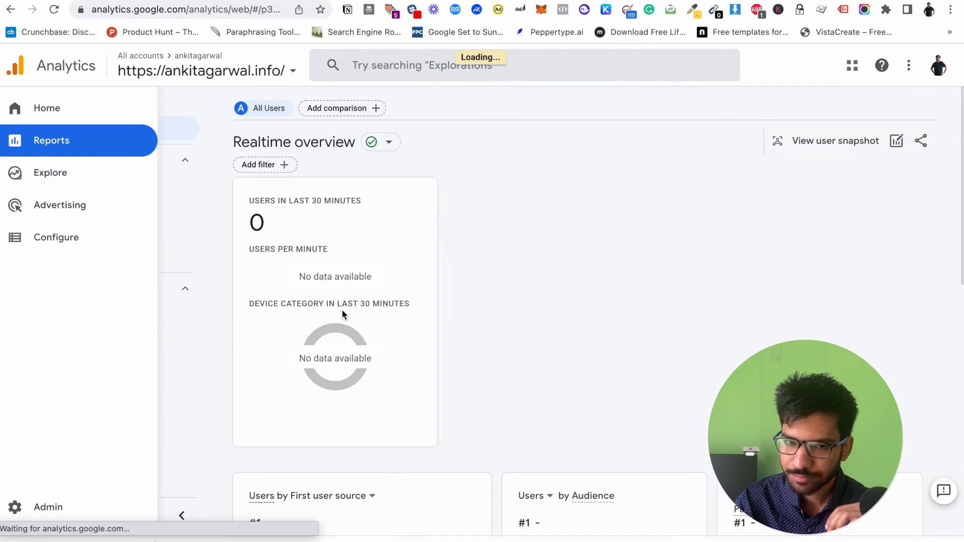
# Examine the Realtime overview cards and go through both pages of the event count by event name list.
pyautogui.scroll(-3, 342, 309)
pyautogui.scroll(-8, 341, 309)
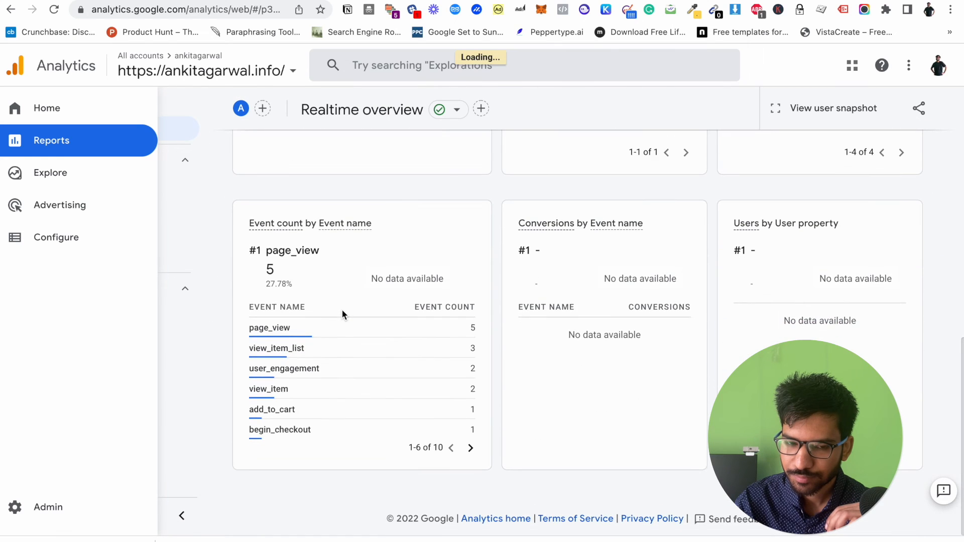
pyautogui.scroll(8, 341, 309)
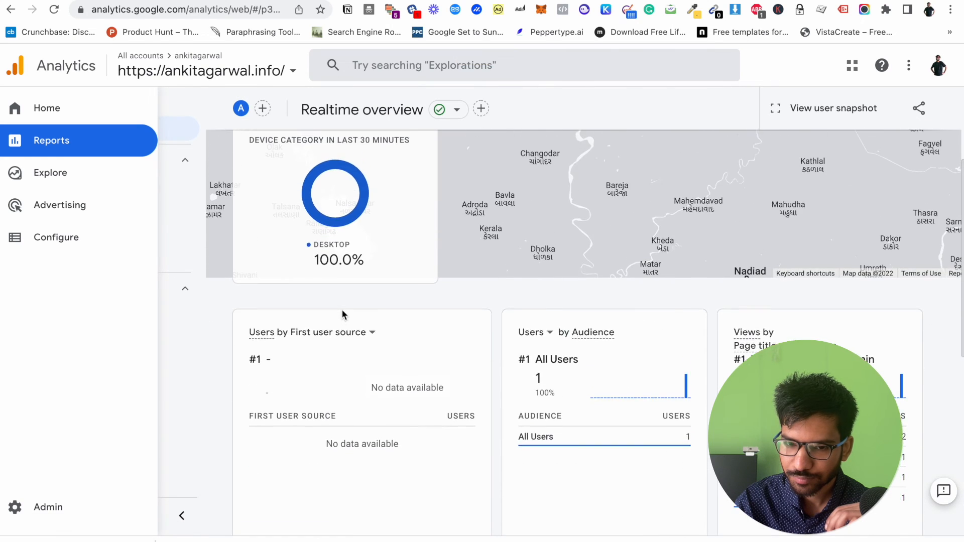
pyautogui.scroll(-8, 342, 309)
pyautogui.scroll(3, 342, 309)
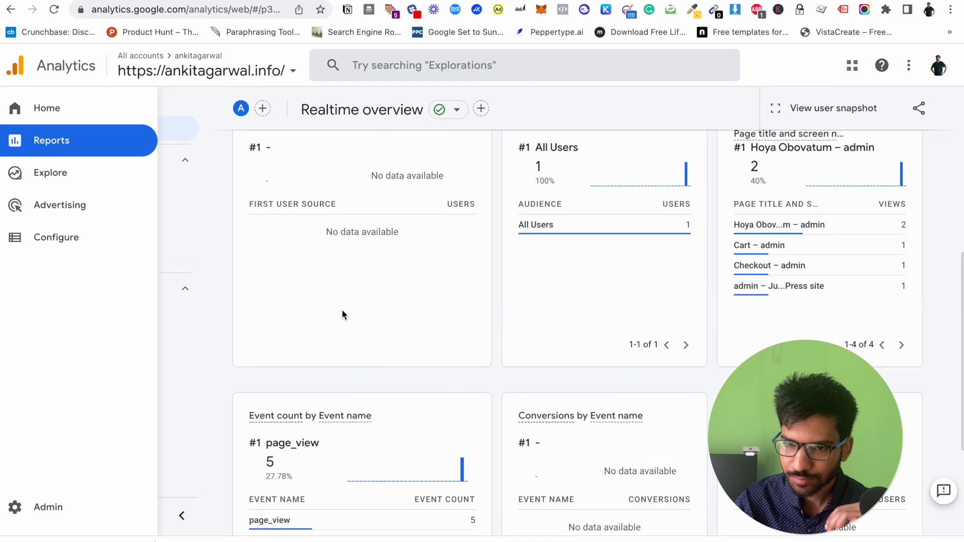
pyautogui.scroll(-3, 341, 309)
pyautogui.scroll(-2, 352, 351)
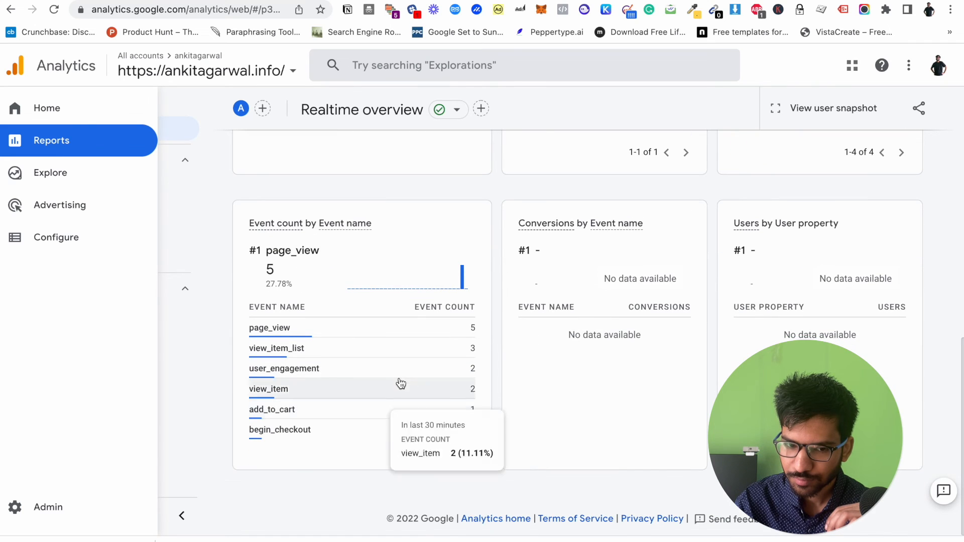
pyautogui.click(472, 448)
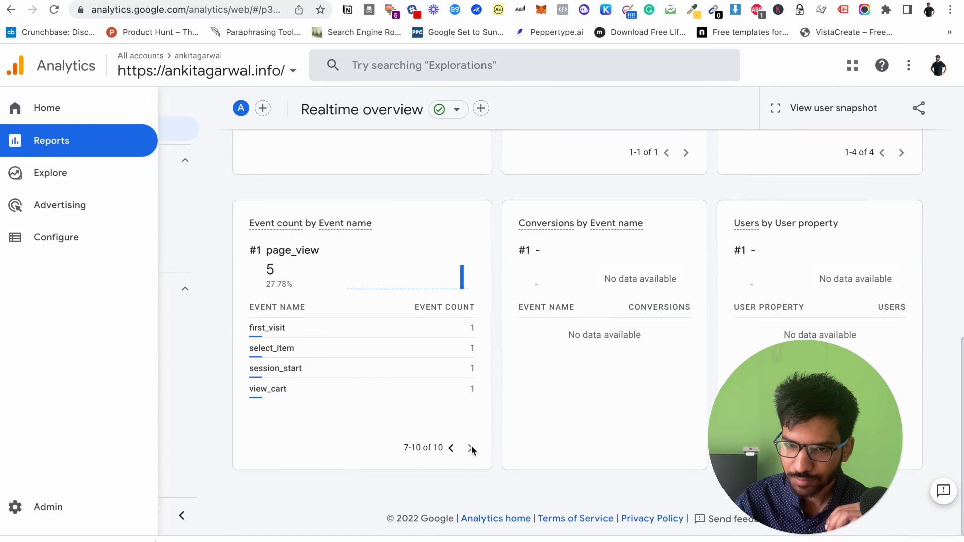
# Check the Realtime audience, page view, event count and conversion cards for the purchase event.
pyautogui.scroll(5, 386, 301)
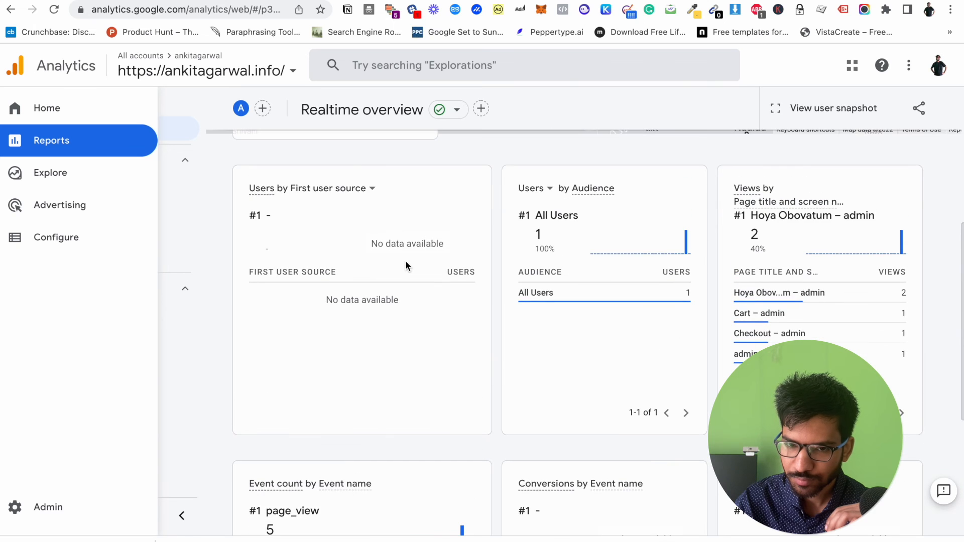
pyautogui.scroll(6, 405, 262)
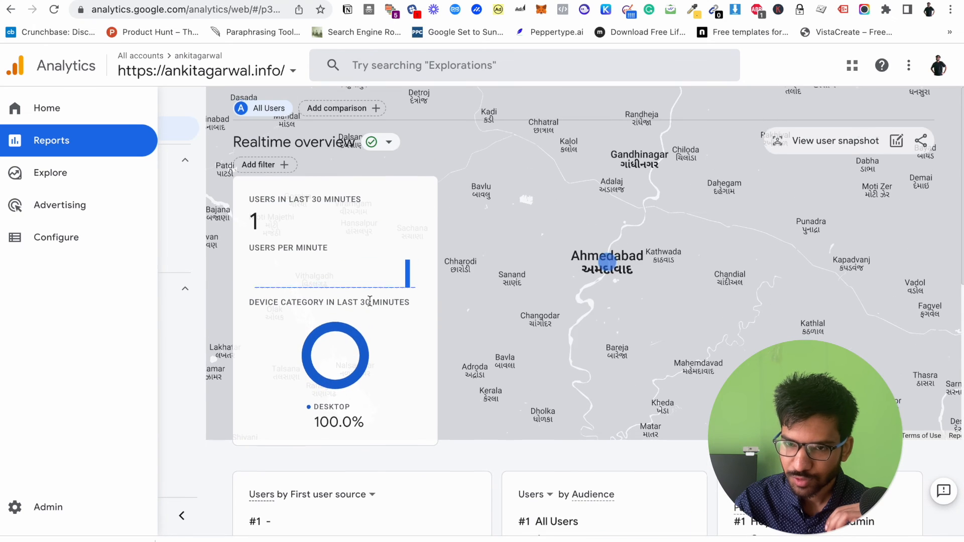
pyautogui.scroll(-5, 371, 302)
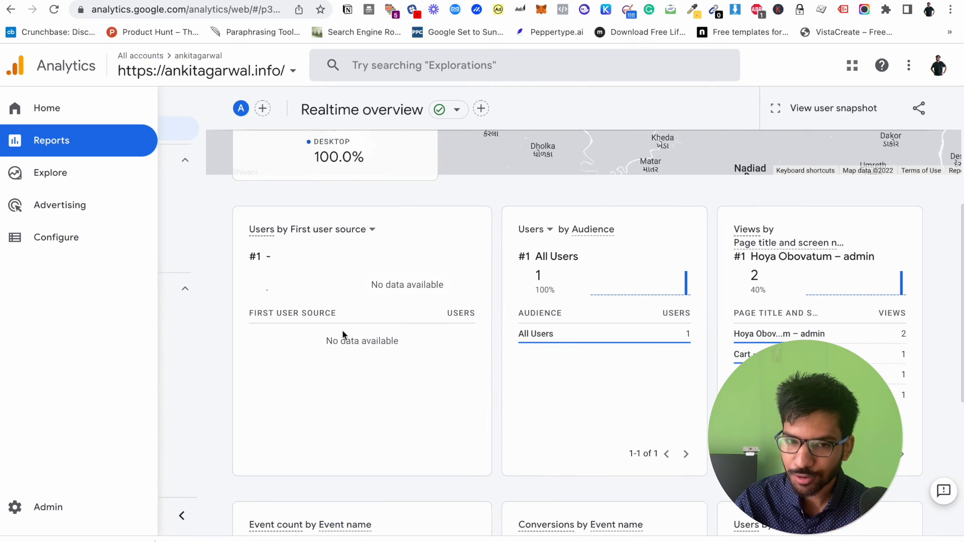
pyautogui.scroll(-5, 854, 289)
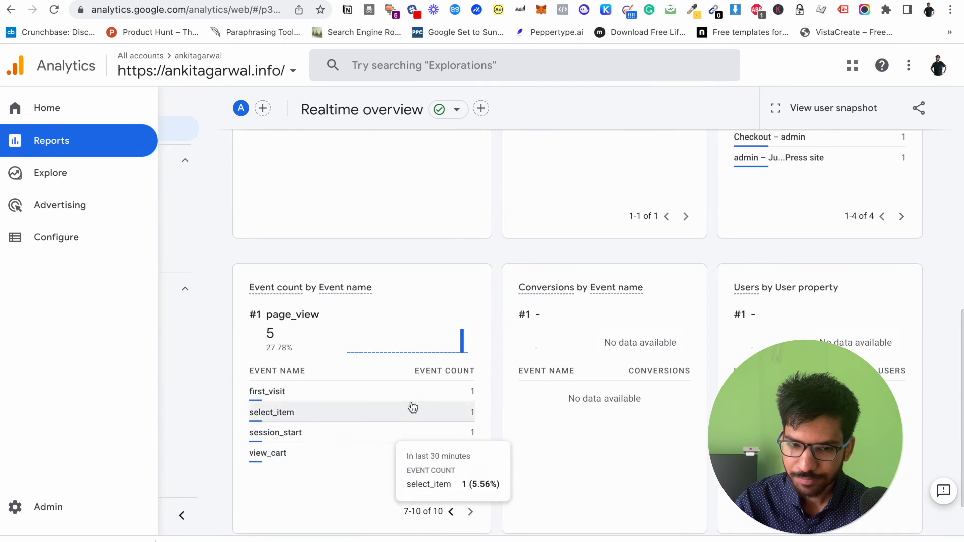
pyautogui.scroll(2, 503, 342)
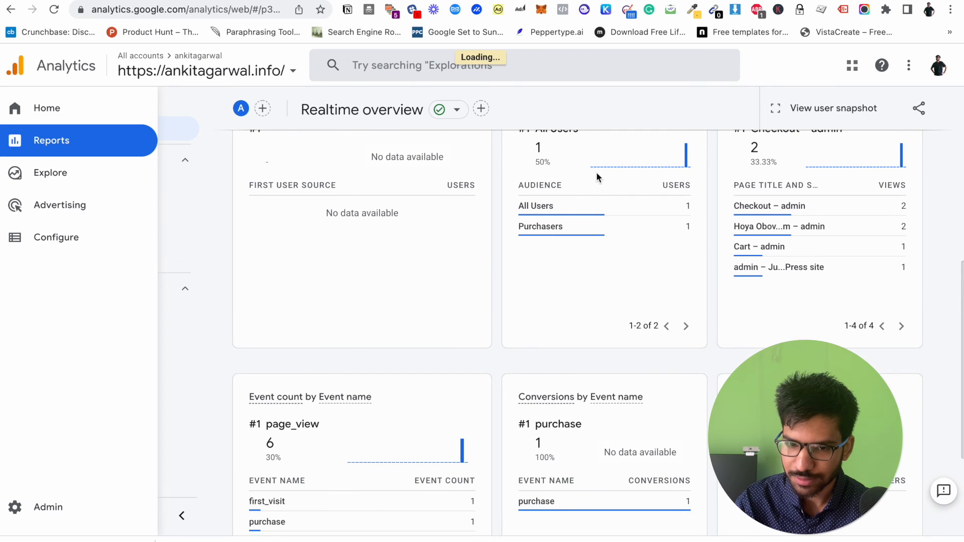
pyautogui.scroll(-3, 687, 334)
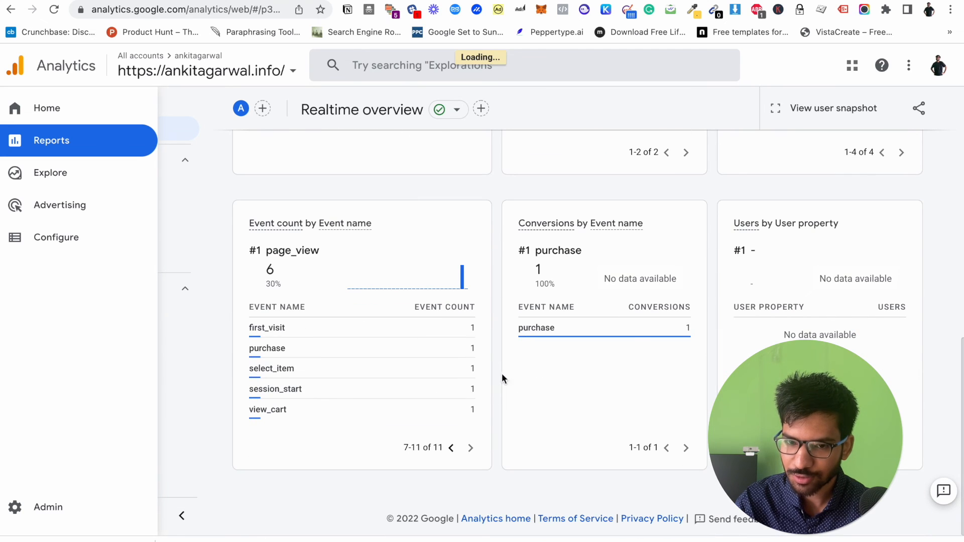